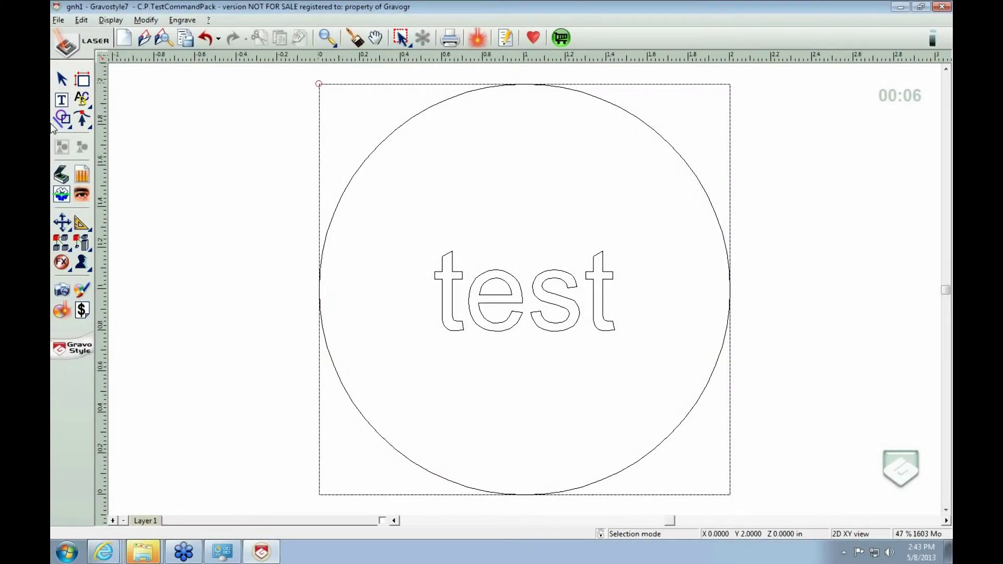
Ungroup the composite design into separate circle, border and 'test' text objects, confirming each selects alone.
{"action": "left_click", "coordinate": [487, 296]}
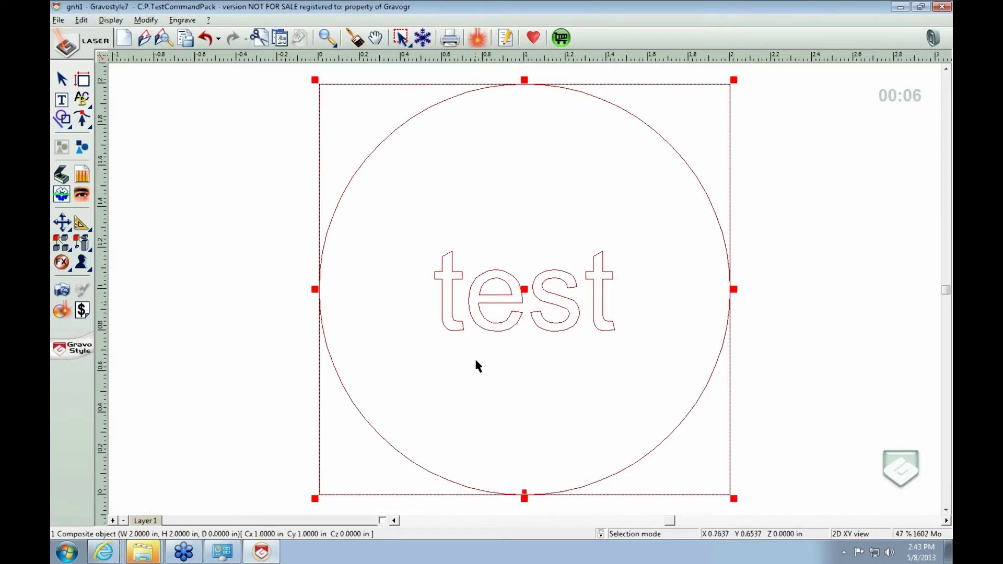
{"action": "left_click", "coordinate": [80, 145]}
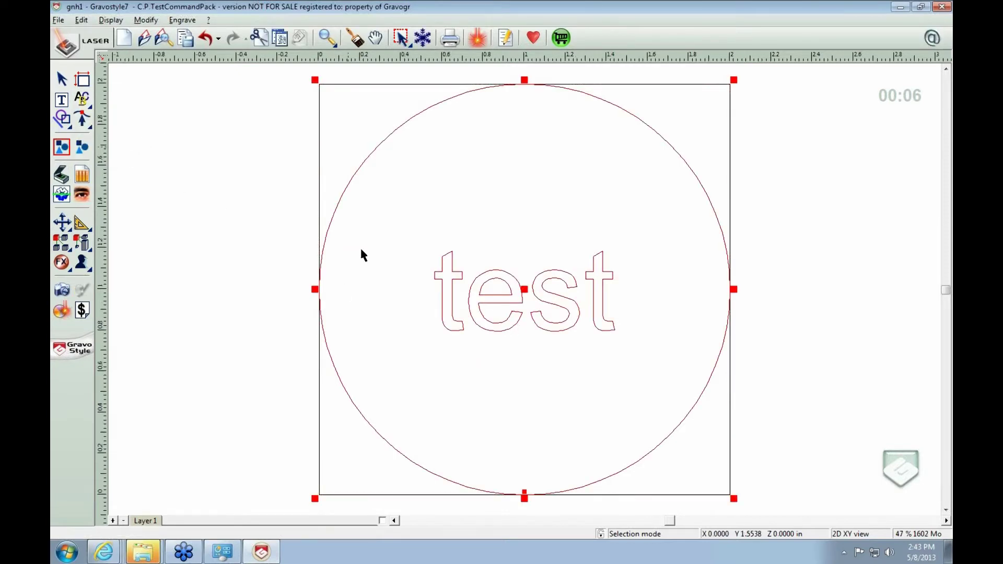
{"action": "left_click", "coordinate": [732, 334]}
{"action": "left_click", "coordinate": [620, 354]}
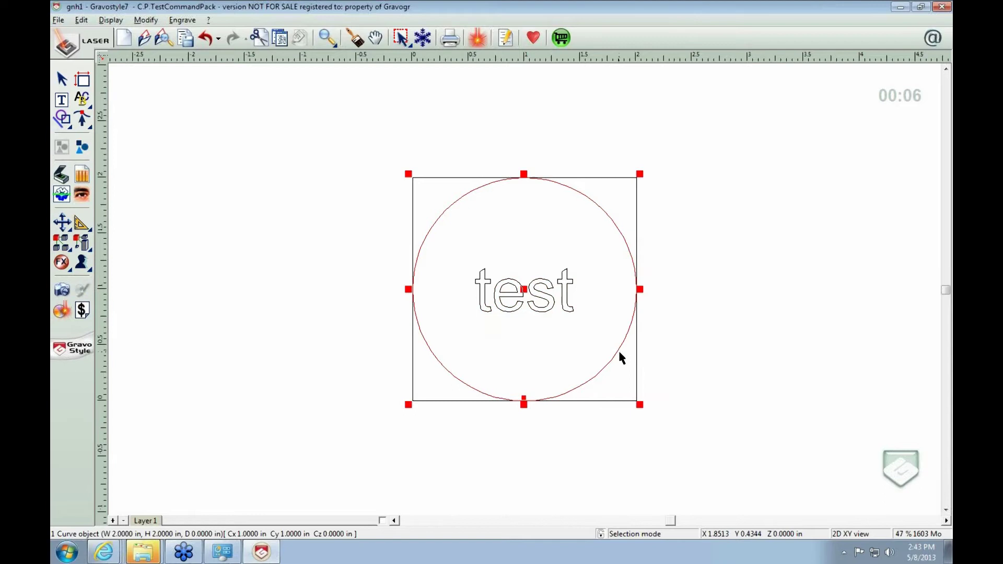
{"action": "left_click", "coordinate": [530, 294]}
{"action": "left_click", "coordinate": [423, 182]}
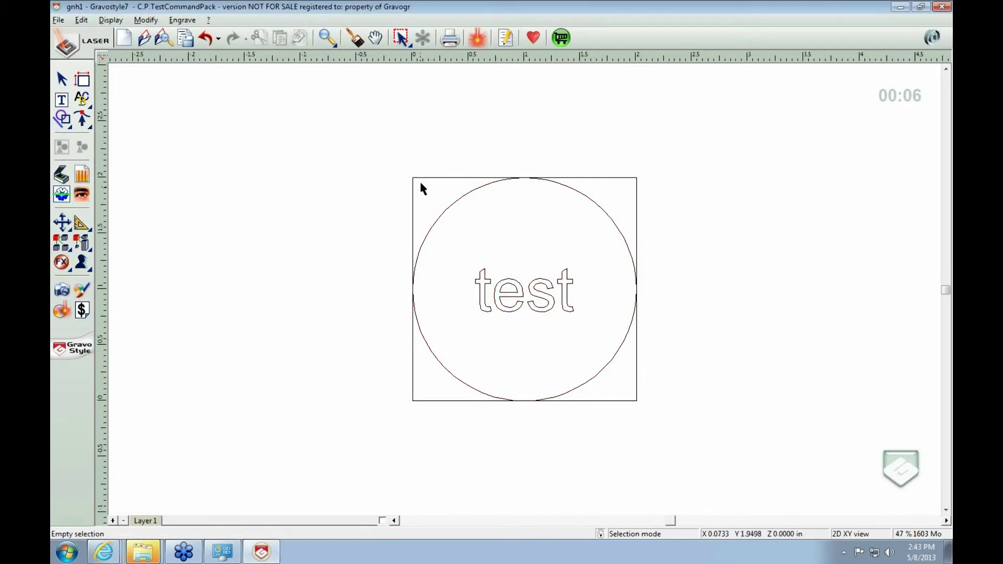
{"action": "left_click", "coordinate": [506, 286]}
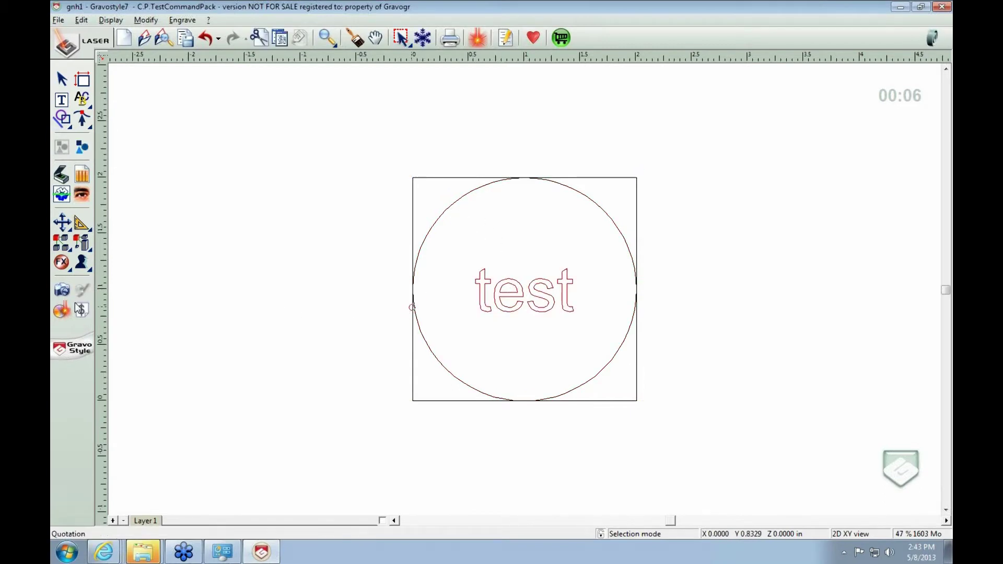
Show the Laser colors palette beside the drawing, then select the circle and the 'test' text.
{"action": "left_click", "coordinate": [60, 311]}
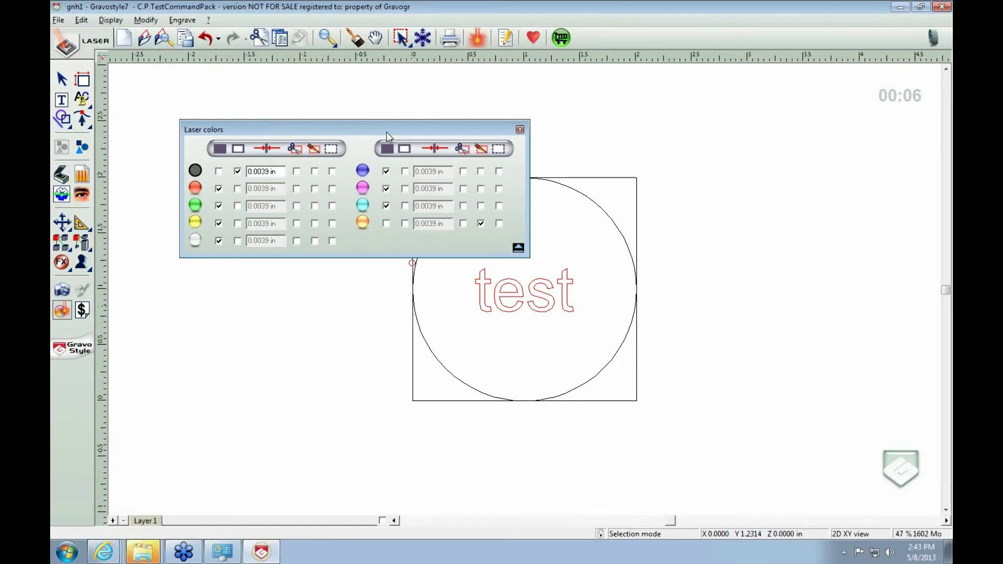
{"action": "left_click_drag", "start_coordinate": [385, 132], "coordinate": [310, 121]}
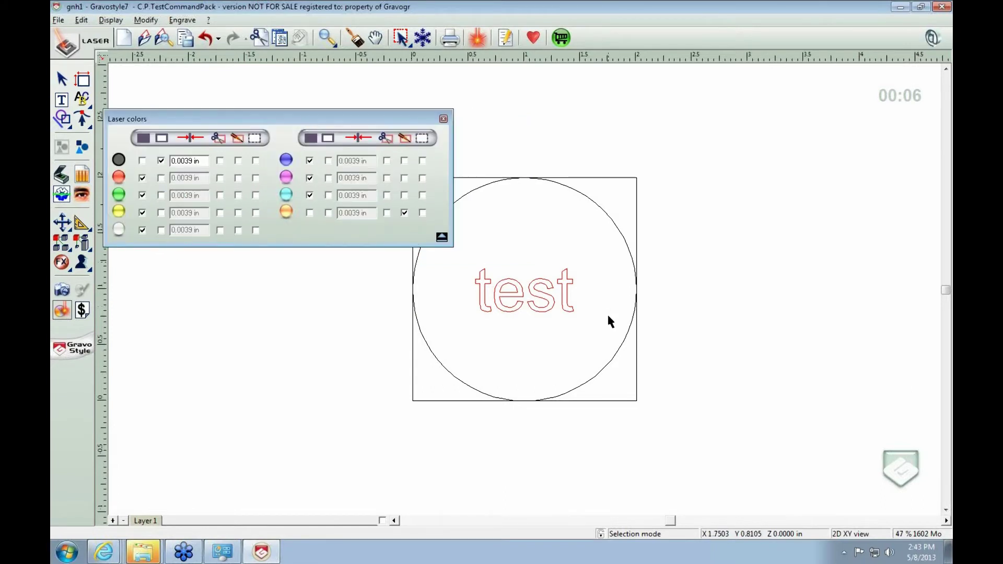
{"action": "left_click", "coordinate": [623, 236]}
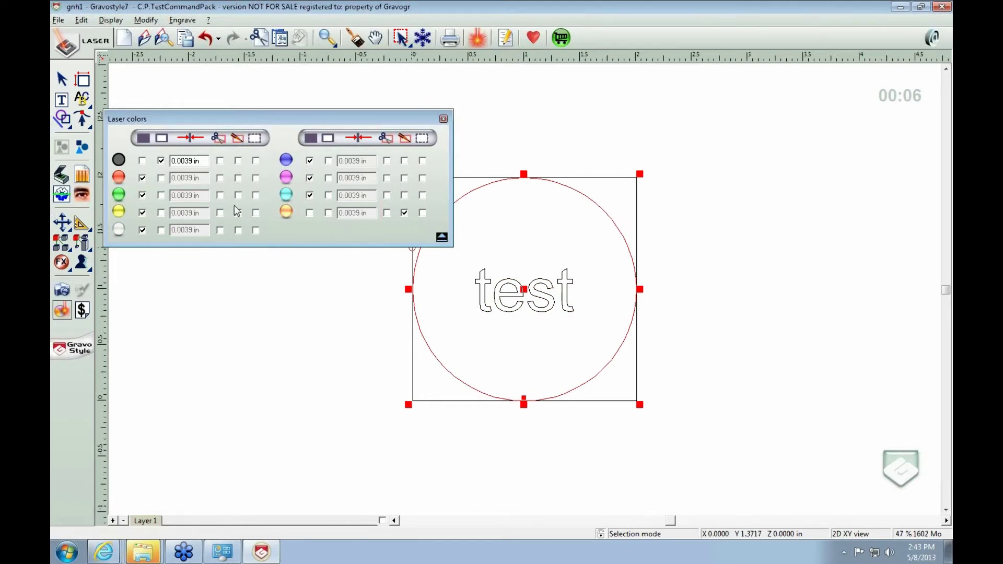
{"action": "left_click", "coordinate": [555, 310]}
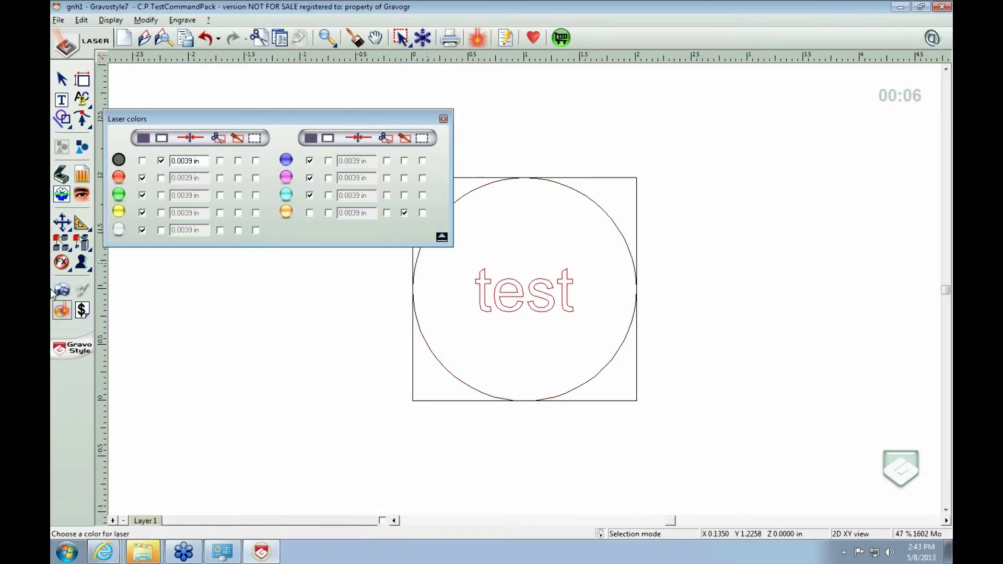
Apply the green laser colour to the 'test' text.
{"action": "left_click", "coordinate": [121, 198]}
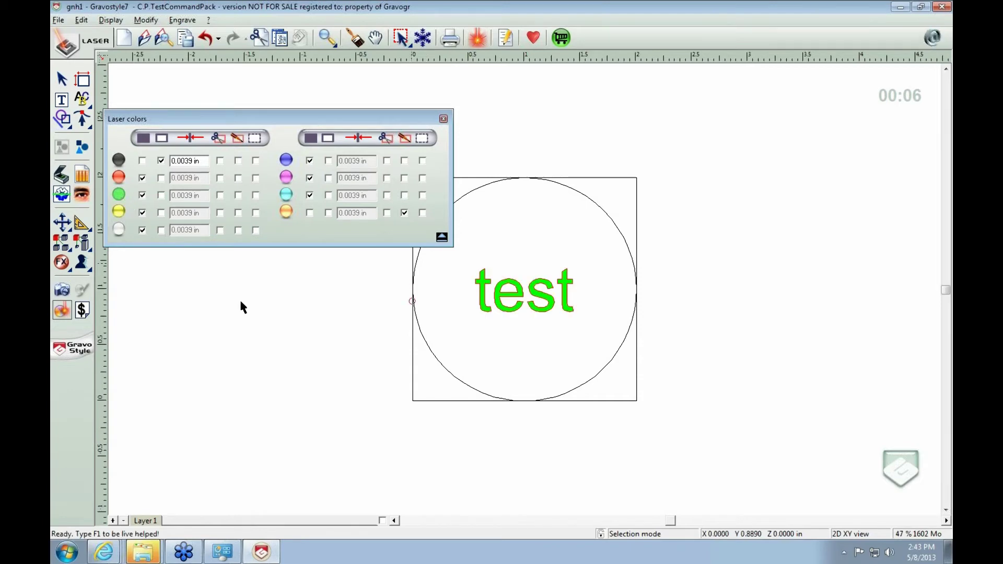
{"action": "left_click", "coordinate": [365, 377]}
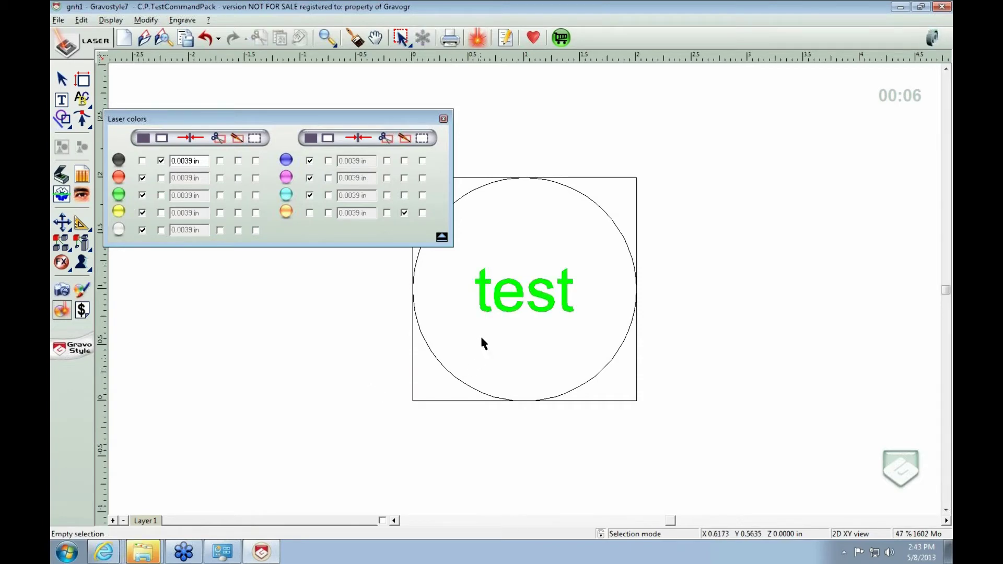
{"action": "left_click", "coordinate": [485, 312]}
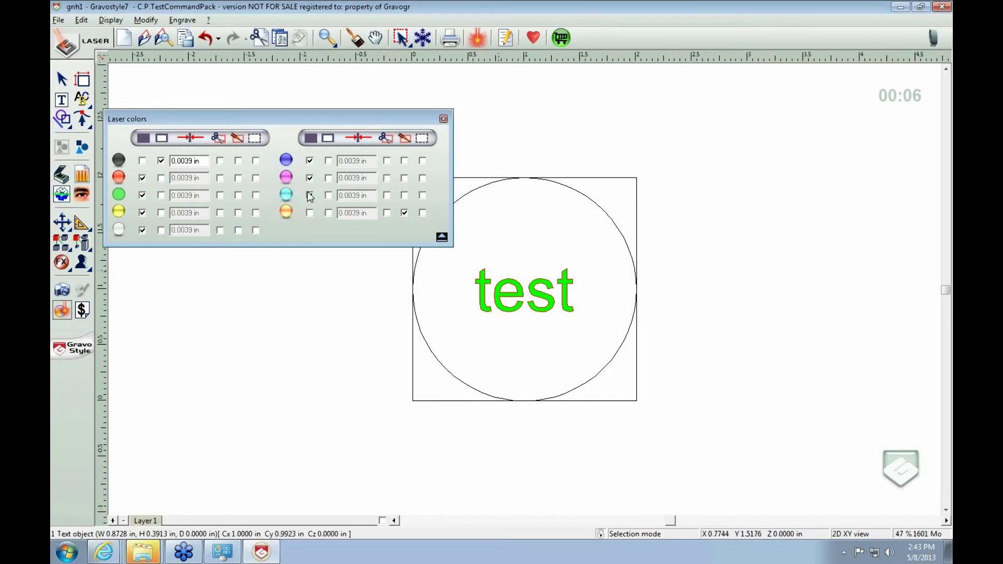
Try the green colour's fill, outline and dashed options, ending with fill and outline enabled.
{"action": "left_click", "coordinate": [161, 195]}
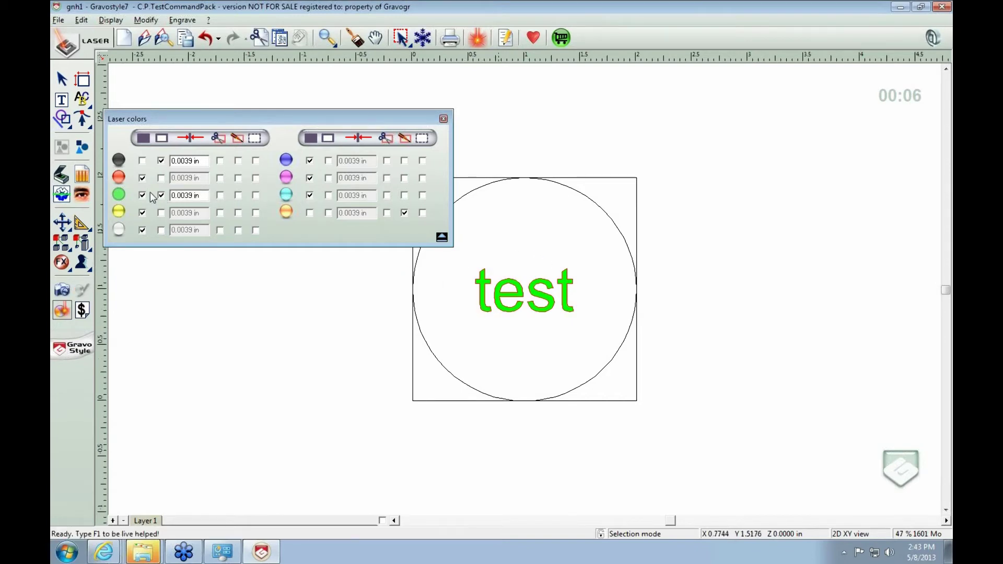
{"action": "left_click", "coordinate": [142, 195]}
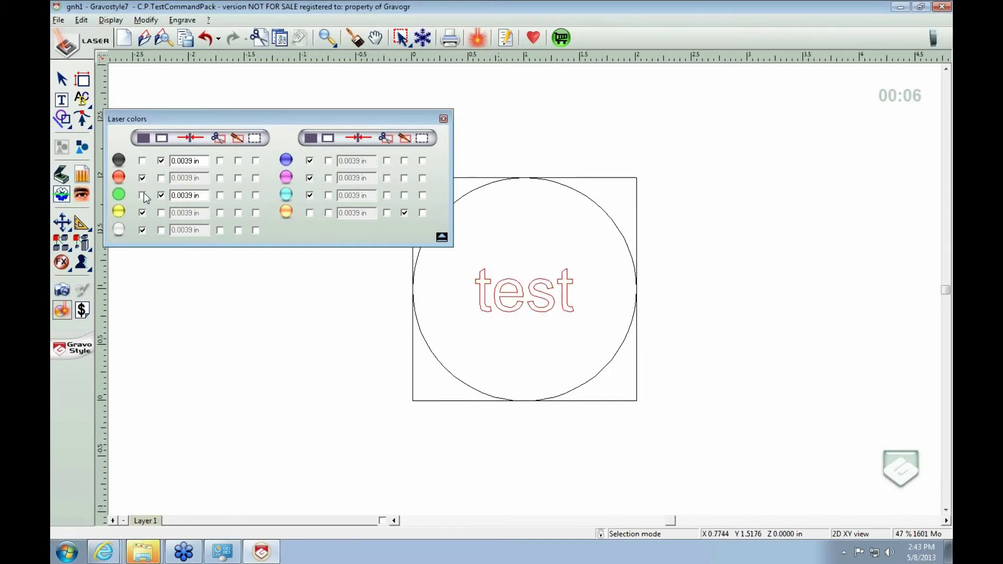
{"action": "left_click", "coordinate": [238, 196]}
{"action": "left_click", "coordinate": [256, 196]}
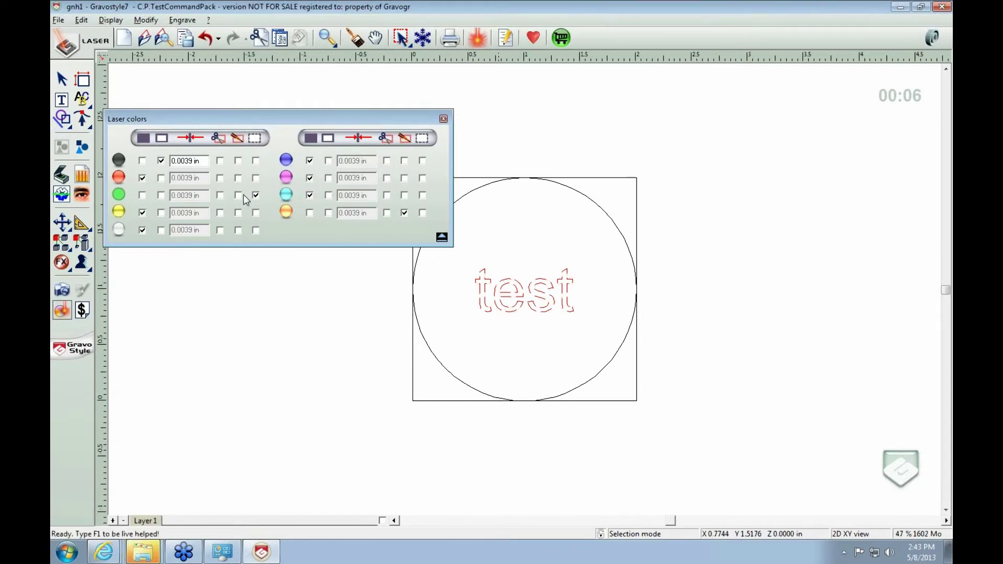
{"action": "left_click", "coordinate": [143, 195]}
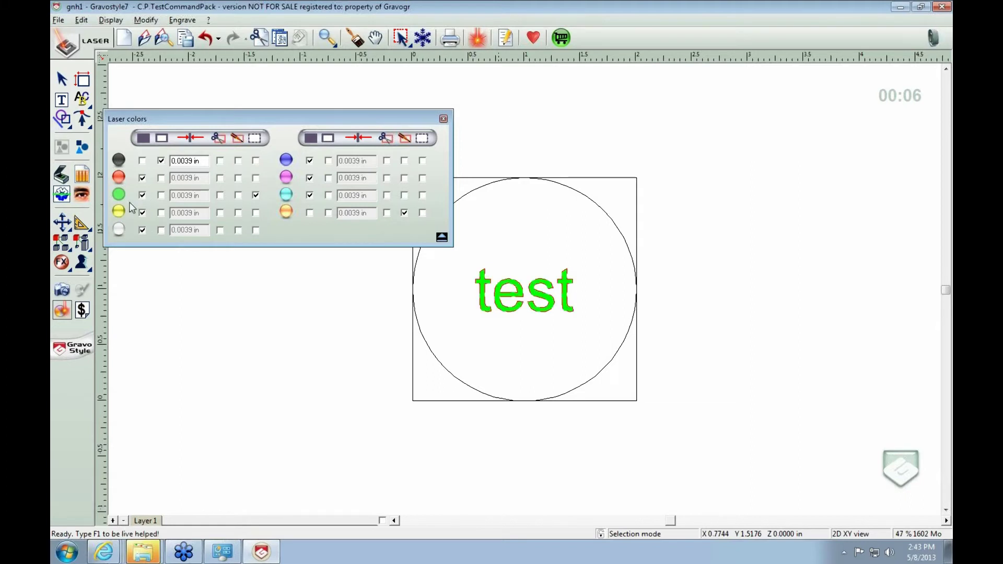
{"action": "left_click", "coordinate": [142, 196]}
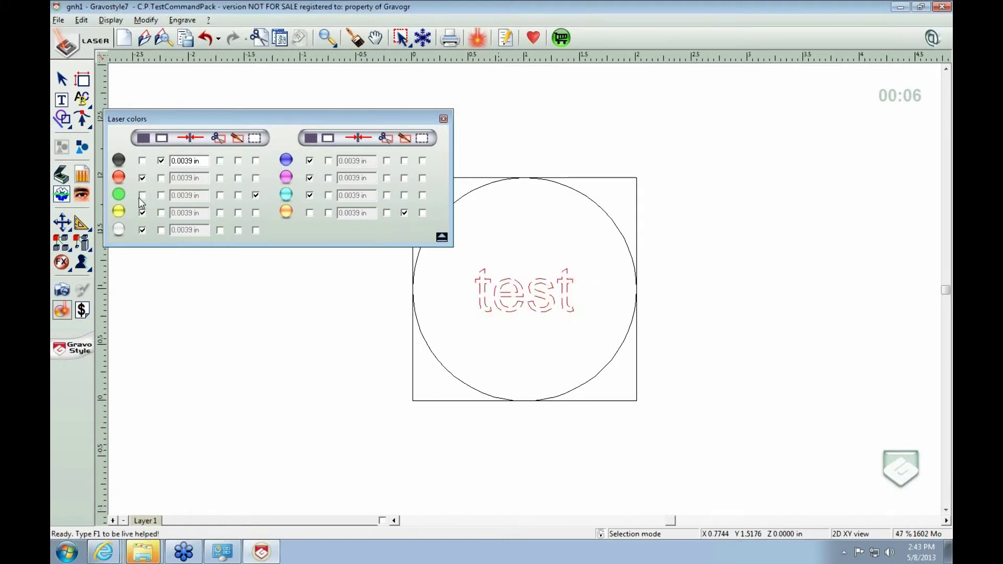
{"action": "left_click", "coordinate": [143, 197]}
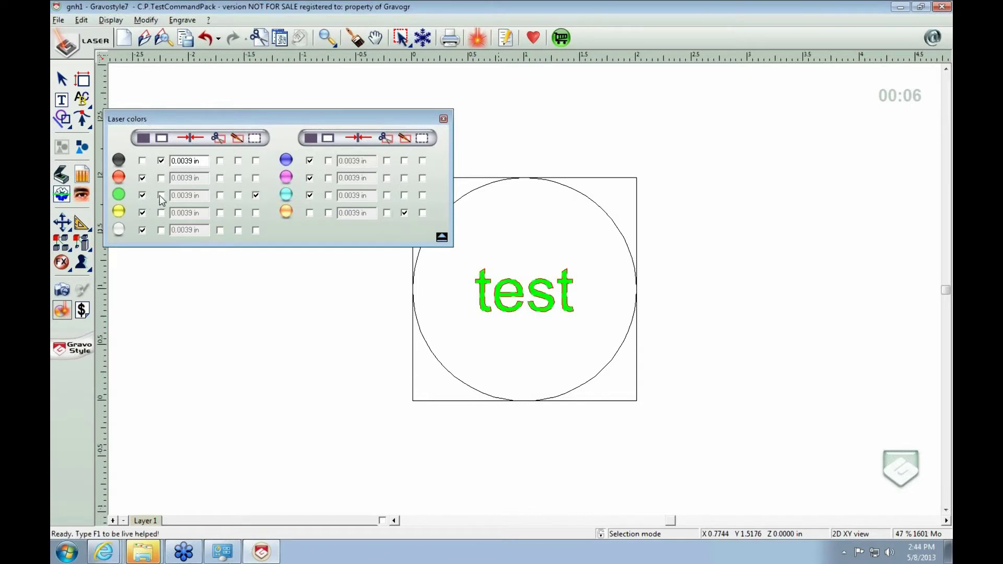
{"action": "left_click", "coordinate": [161, 196]}
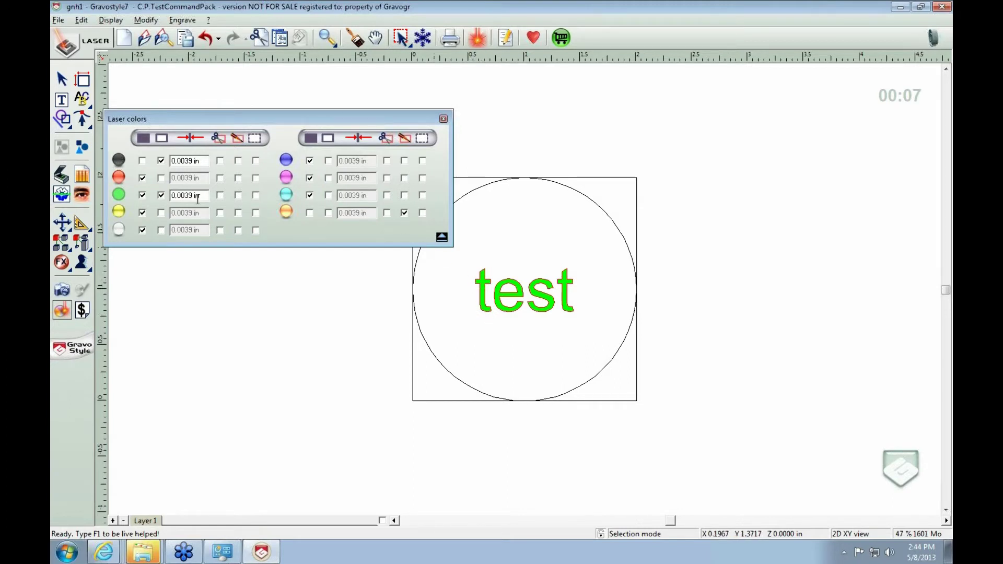
{"action": "left_click", "coordinate": [225, 202]}
{"action": "left_click", "coordinate": [238, 194]}
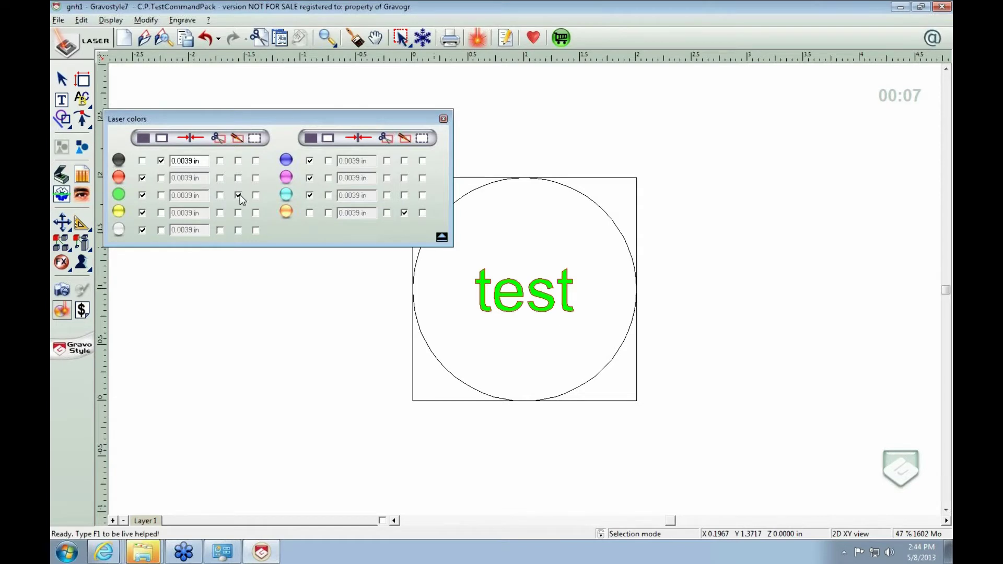
{"action": "left_click", "coordinate": [142, 195]}
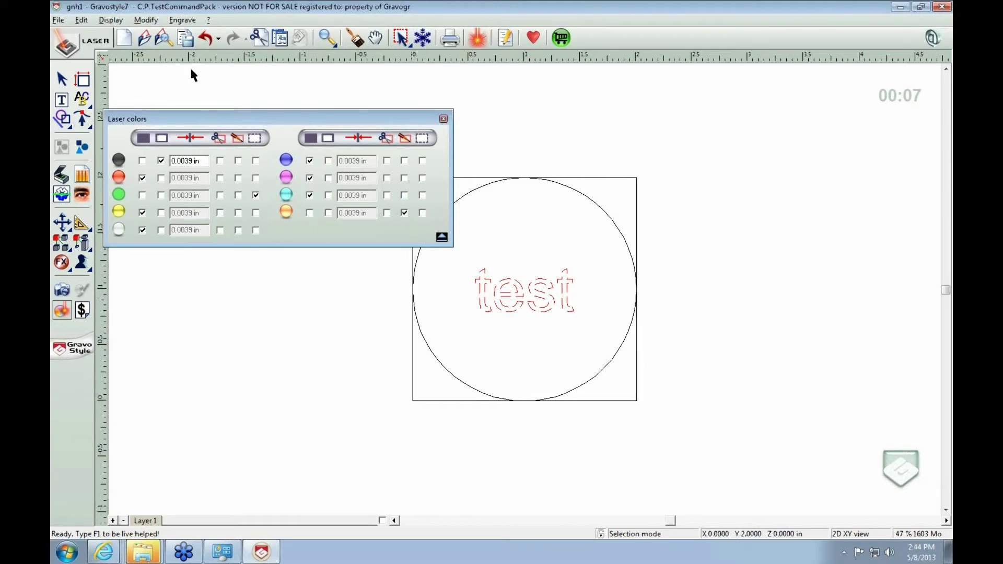
{"action": "left_click", "coordinate": [142, 195]}
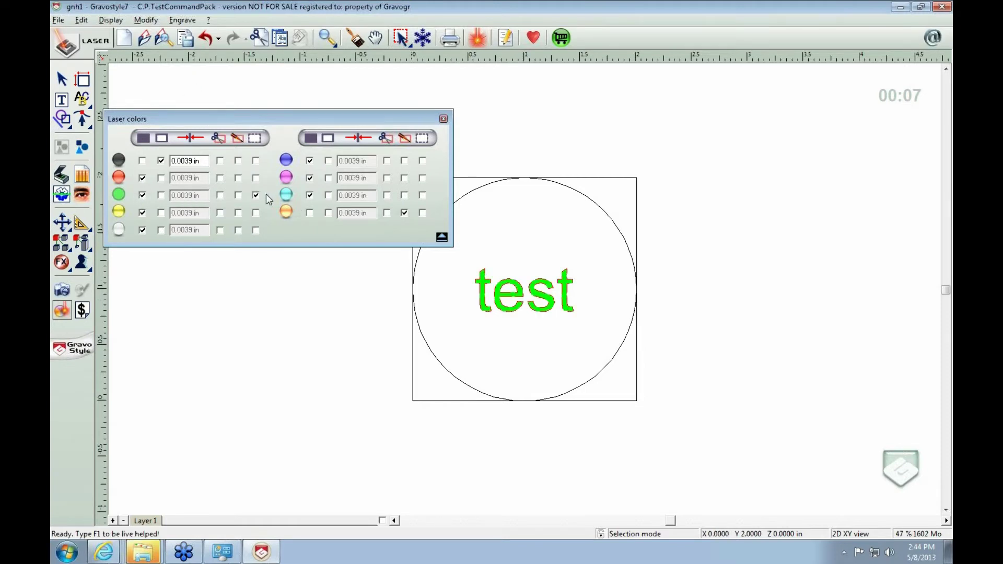
{"action": "left_click", "coordinate": [161, 195]}
Enable the green colour's outline and set its width to 0.0050 in.
{"action": "left_click", "coordinate": [161, 195]}
{"action": "mouse_move", "coordinate": [163, 198]}
{"action": "left_mouse_down"}
{"action": "mouse_move", "coordinate": [208, 194]}
{"action": "mouse_move", "coordinate": [192, 195]}
{"action": "left_mouse_up"}
{"action": "left_click", "coordinate": [166, 191]}
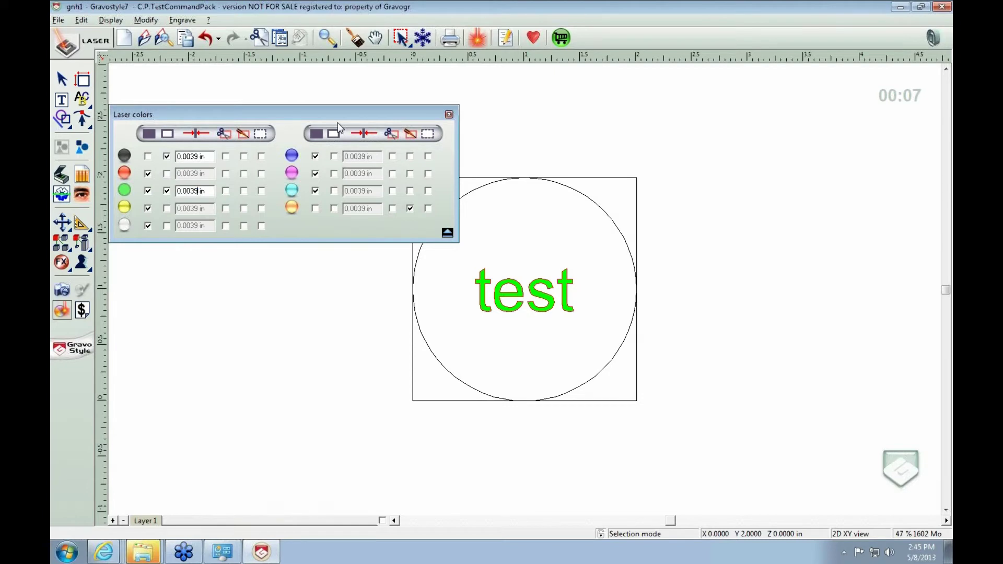
{"action": "key", "text": "BackSpace"}
{"action": "type", "text": "50"}
Check the circle and 'test' text selections, ending with the circle selected.
{"action": "left_click", "coordinate": [457, 375]}
{"action": "left_click", "coordinate": [538, 302]}
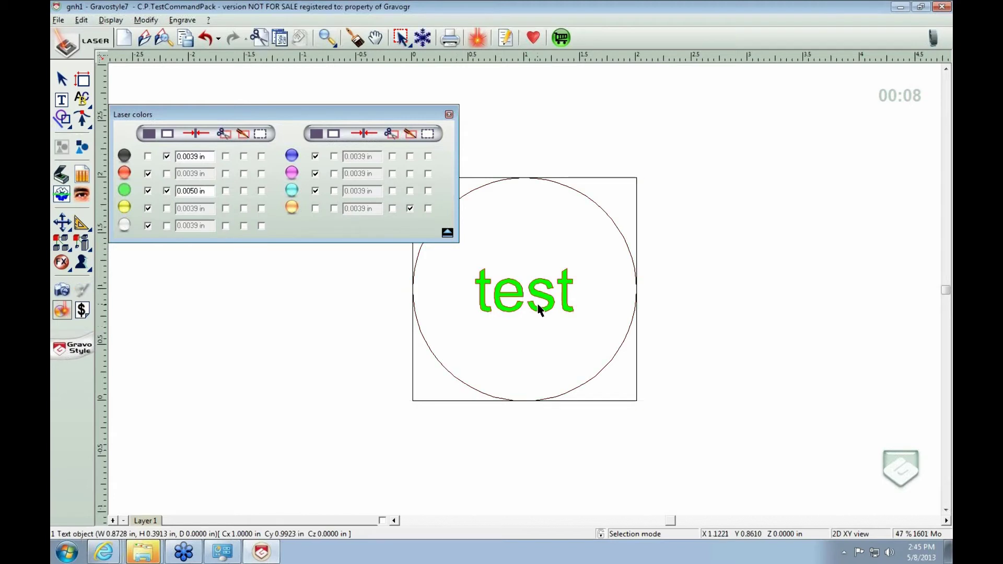
{"action": "left_click", "coordinate": [528, 313]}
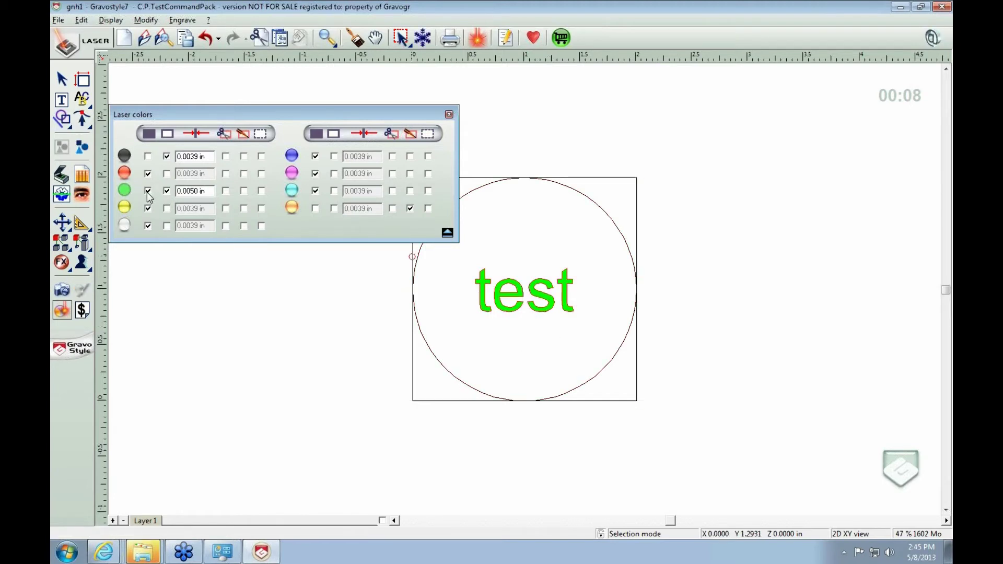
{"action": "left_click", "coordinate": [432, 351]}
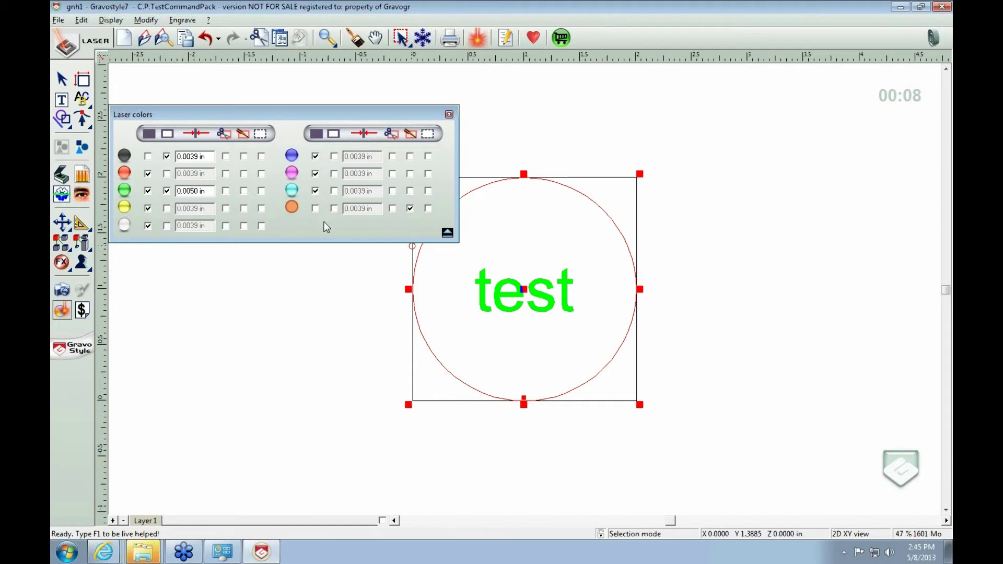
Give the circle the orange laser colour so it cuts as a thin line.
{"action": "left_click", "coordinate": [514, 347]}
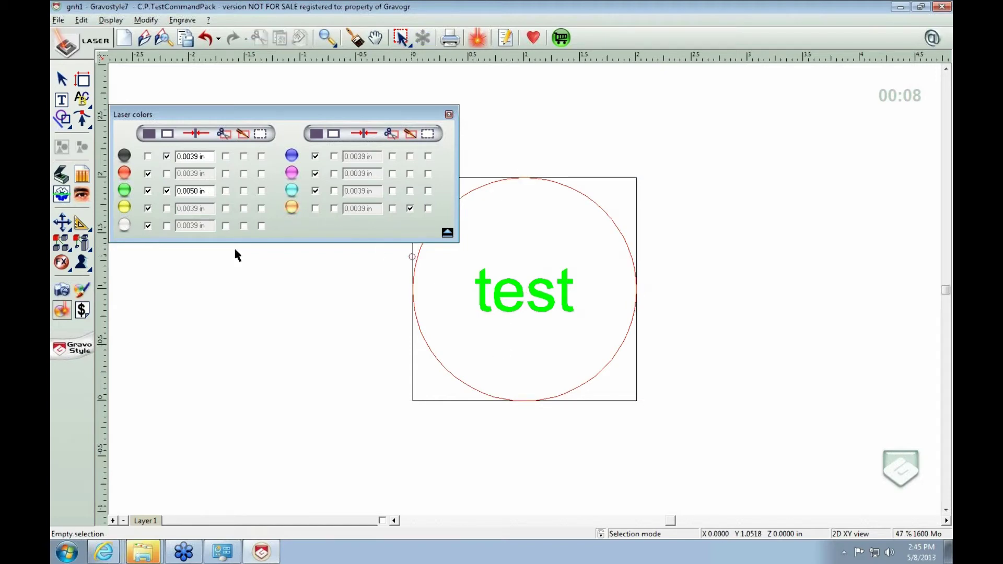
{"action": "left_click", "coordinate": [451, 372]}
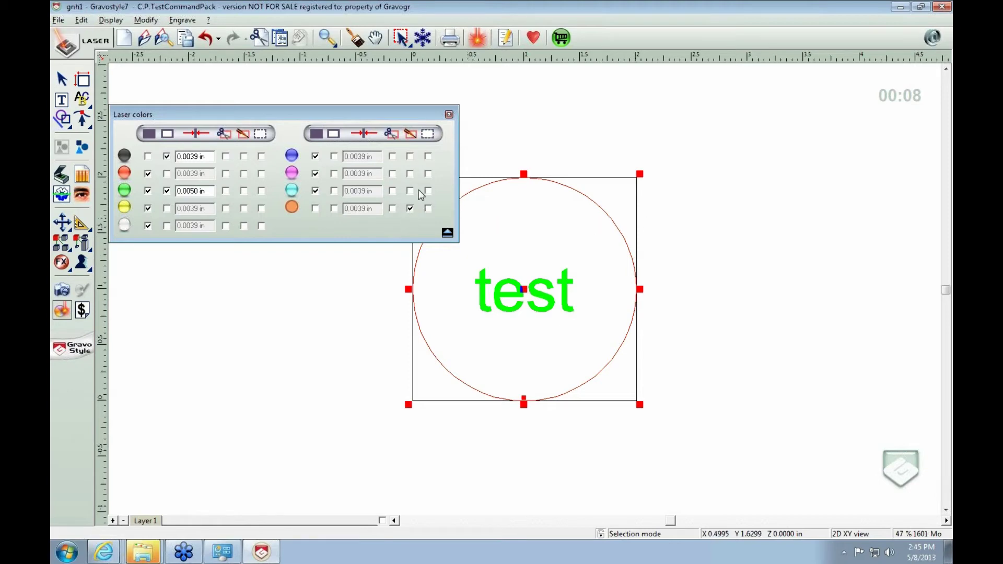
{"action": "left_click", "coordinate": [523, 234]}
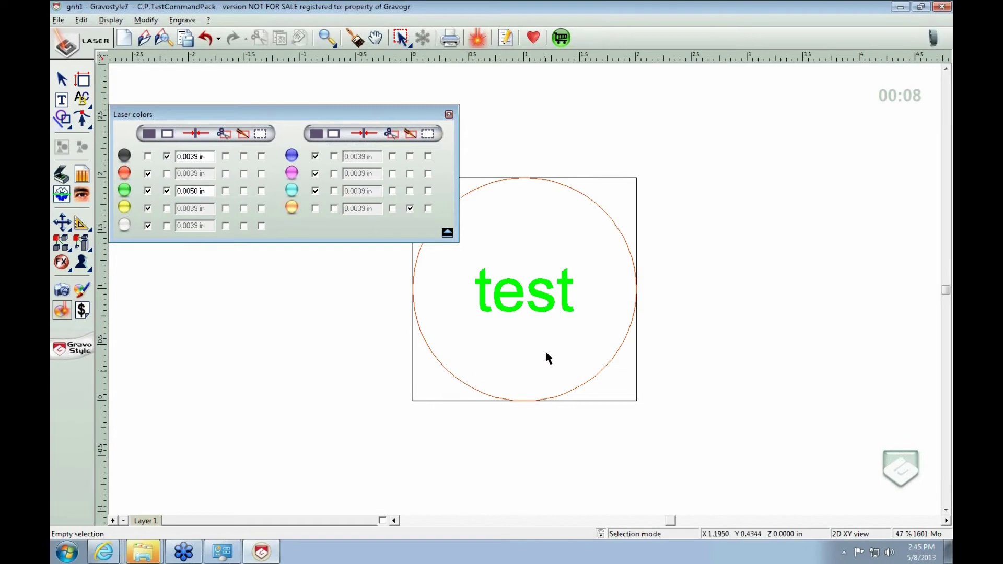
Close Laser colors, open the L-Solution 100 output settings and preview the job.
{"action": "left_click", "coordinate": [449, 114]}
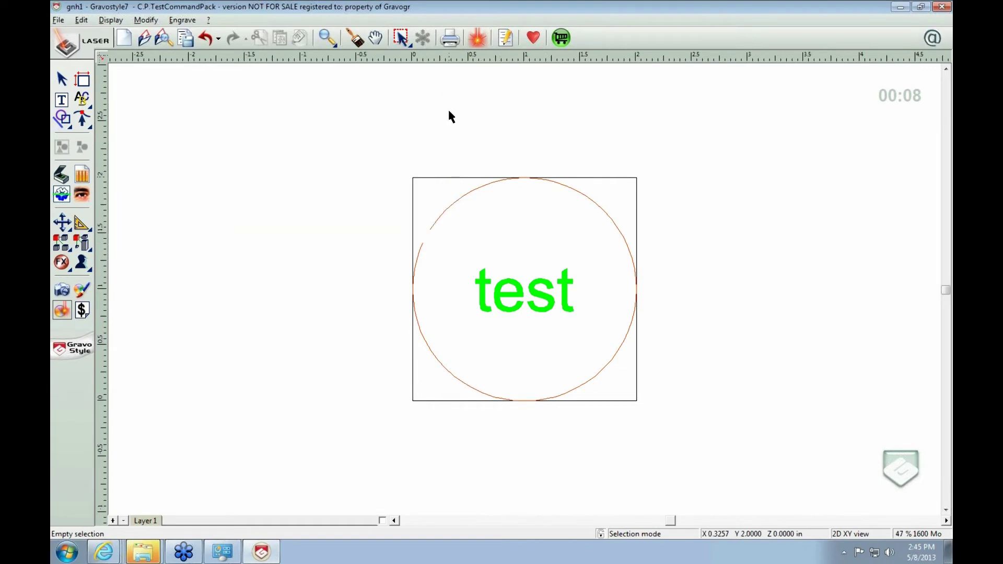
{"action": "left_click", "coordinate": [478, 38]}
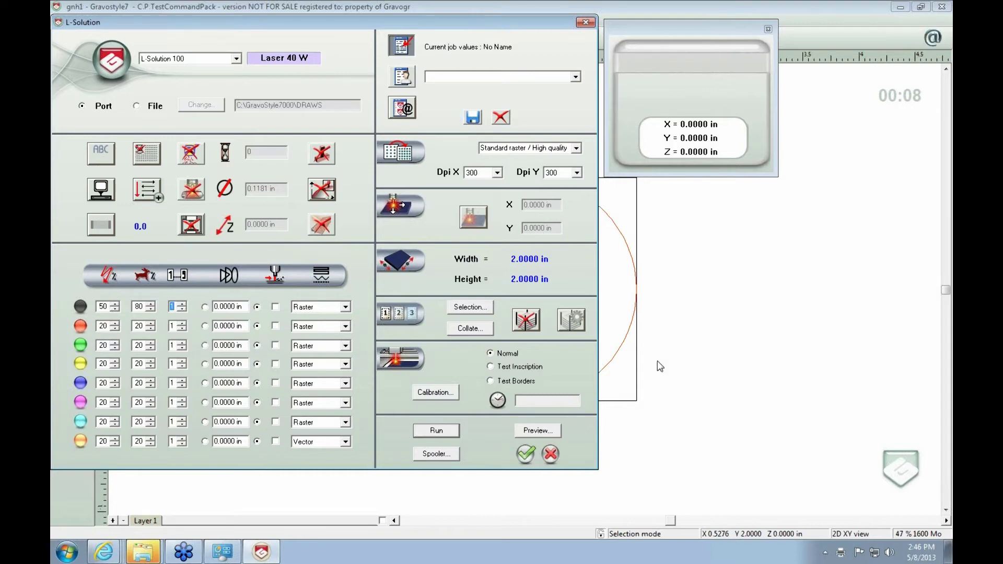
{"action": "left_click", "coordinate": [548, 431]}
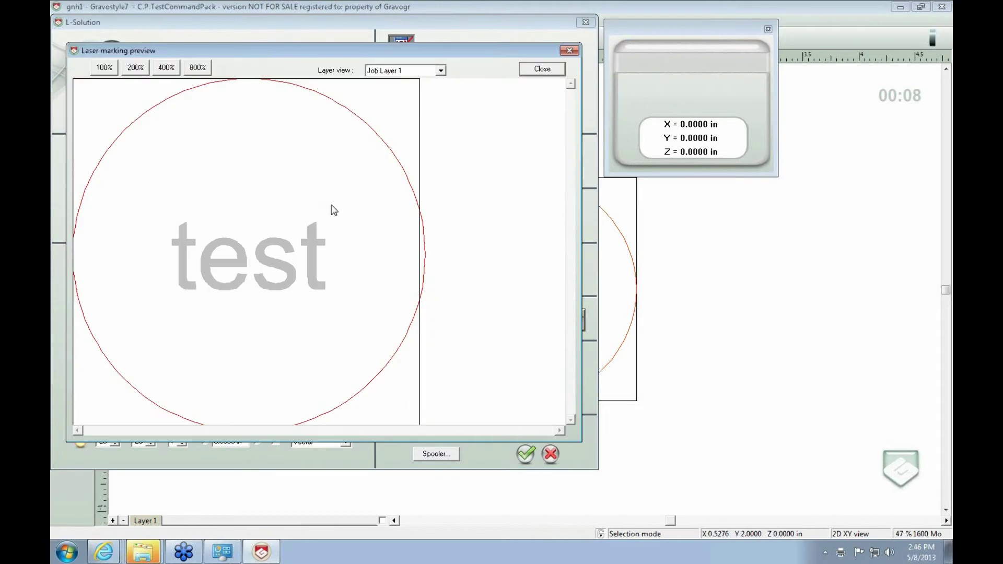
Lower the first colour's laser power to 20 and preview the lighter 'test' text.
{"action": "left_click", "coordinate": [538, 70]}
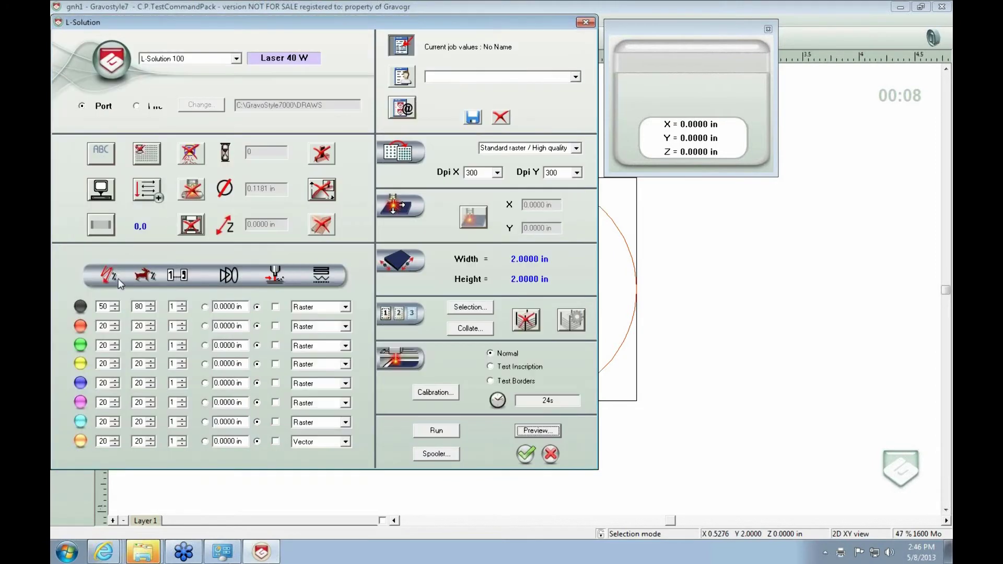
{"action": "type", "text": "8"}
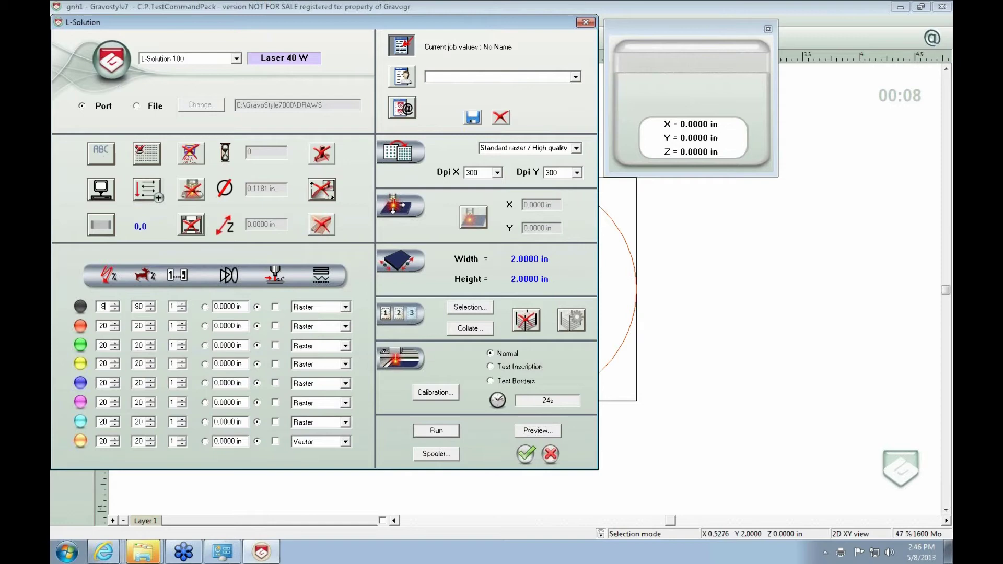
{"action": "left_click", "coordinate": [538, 431]}
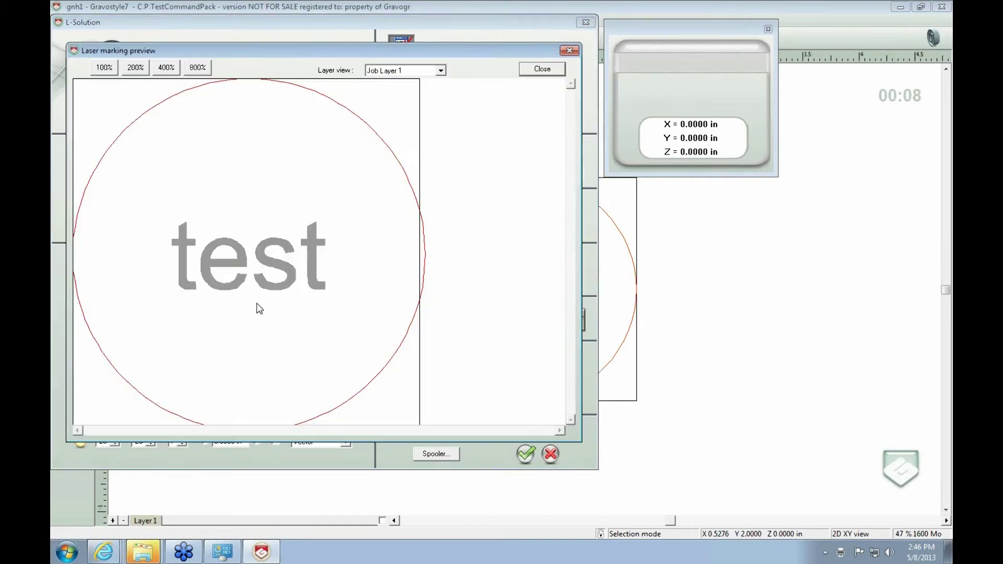
{"action": "left_click", "coordinate": [542, 69]}
{"action": "double_click", "coordinate": [103, 307]}
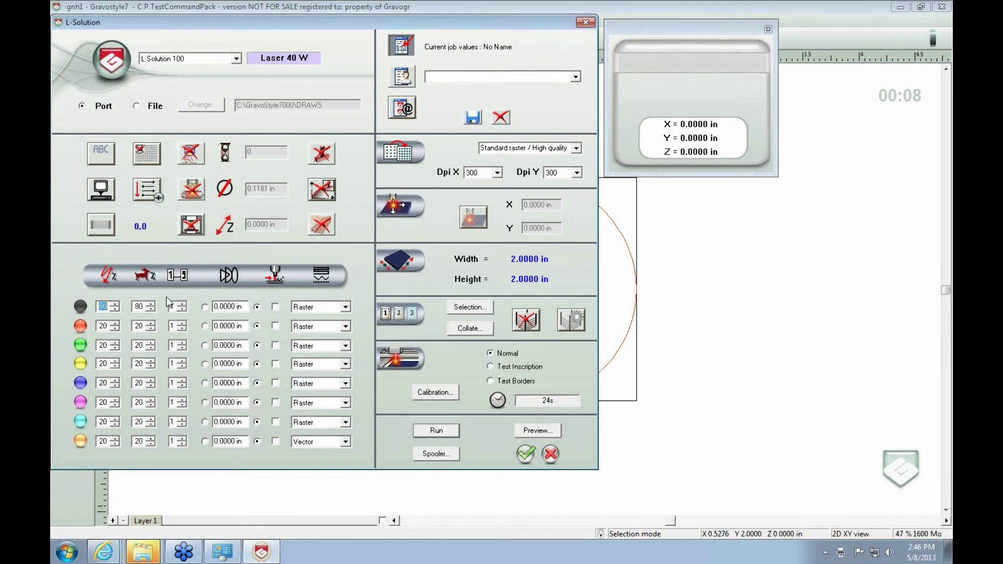
{"action": "type", "text": "20"}
{"action": "left_click", "coordinate": [538, 430]}
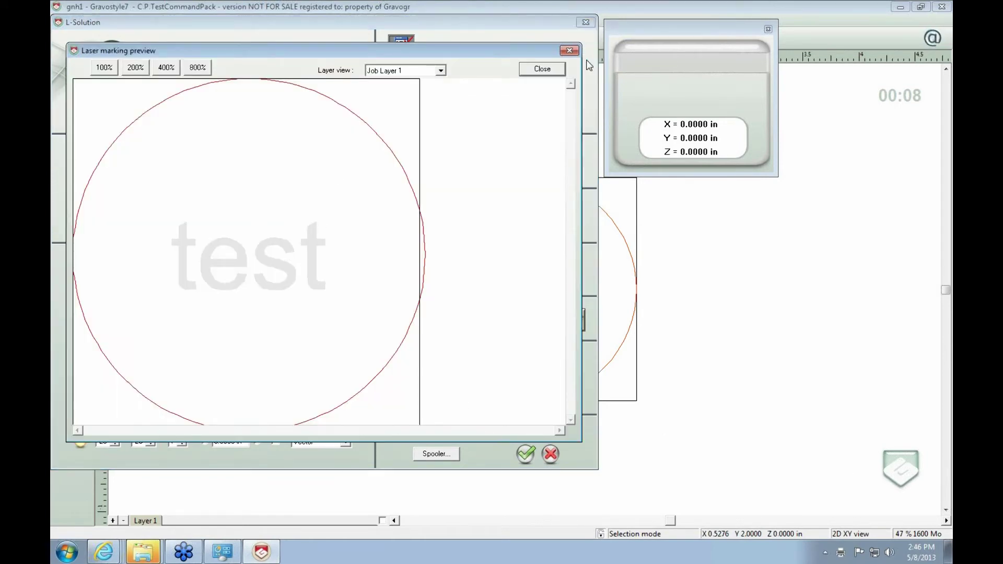
{"action": "left_click", "coordinate": [542, 69]}
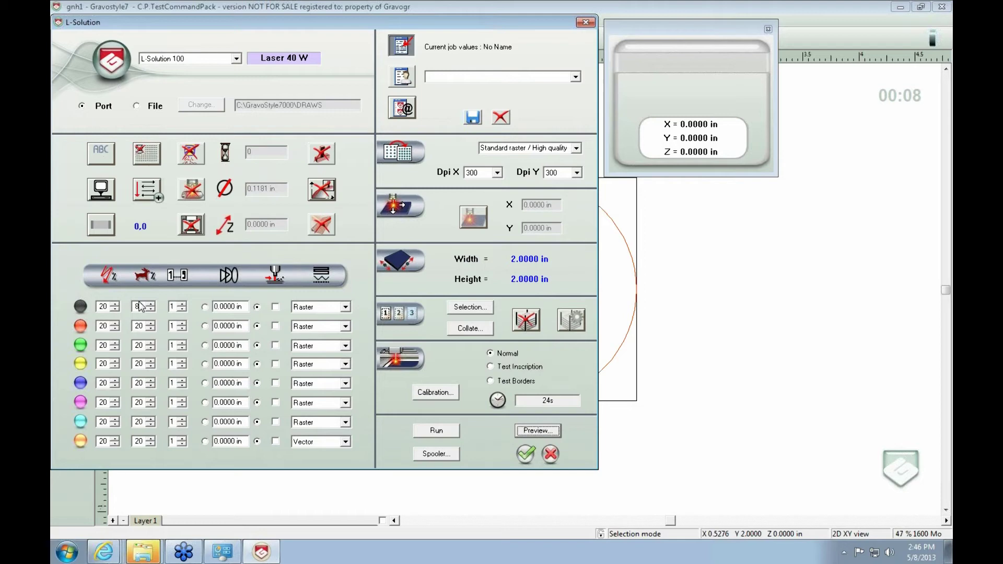
Restore the first colour's second value to 80, then cancel the L-Solution settings.
{"action": "left_click", "coordinate": [140, 307]}
{"action": "type", "text": "80"}
{"action": "left_click", "coordinate": [106, 442]}
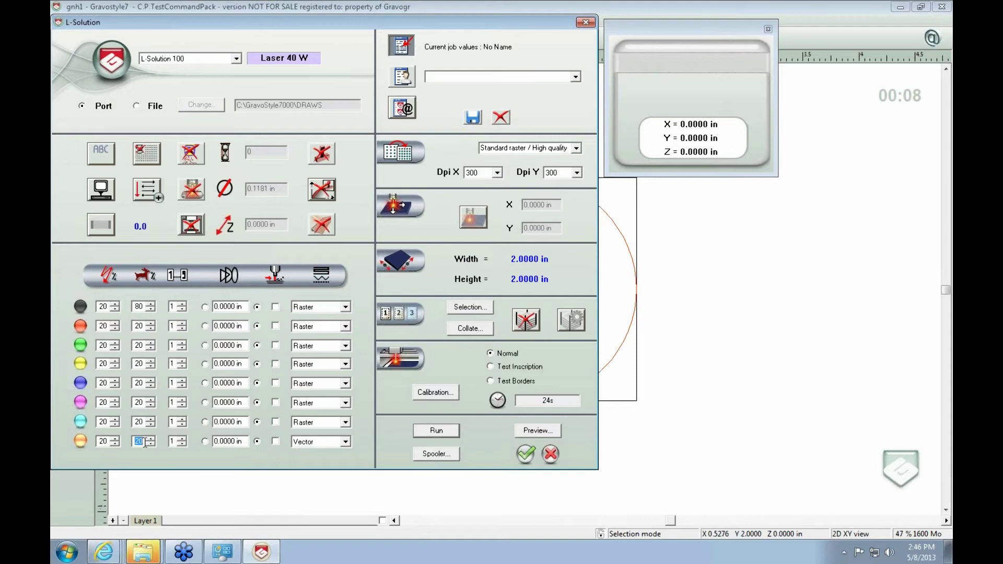
{"action": "key", "text": "shift+Tab"}
{"action": "left_click", "coordinate": [551, 454]}
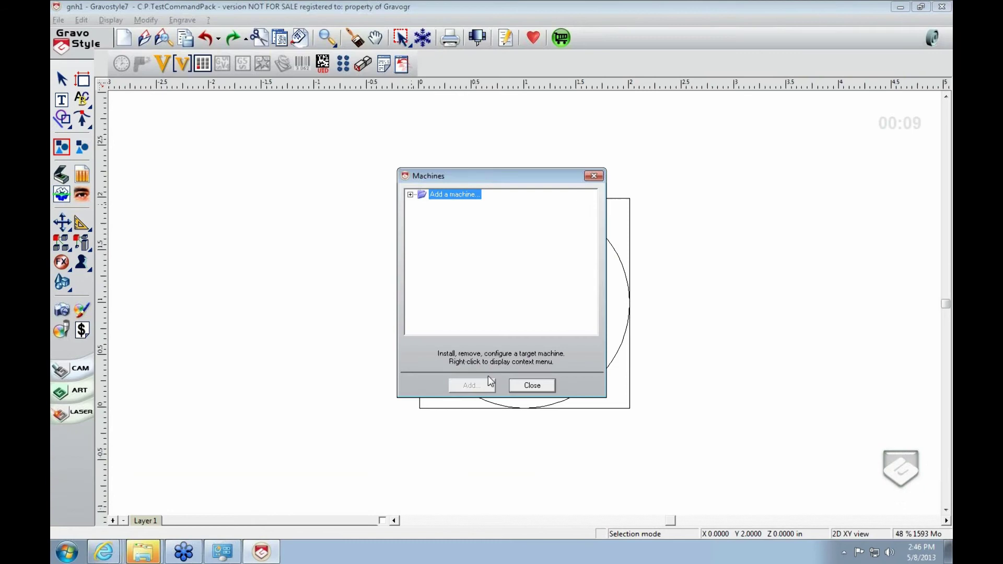
Switch to the GravoStyle workspace and open the Machining tools list at Tool 0.
{"action": "left_click", "coordinate": [530, 385]}
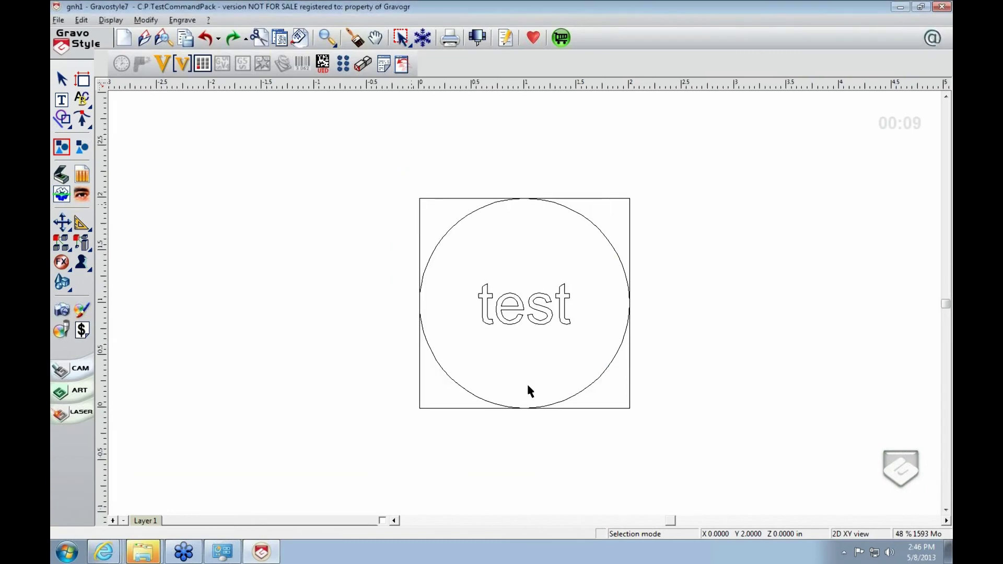
{"action": "left_click", "coordinate": [63, 335]}
{"action": "left_click", "coordinate": [272, 156]}
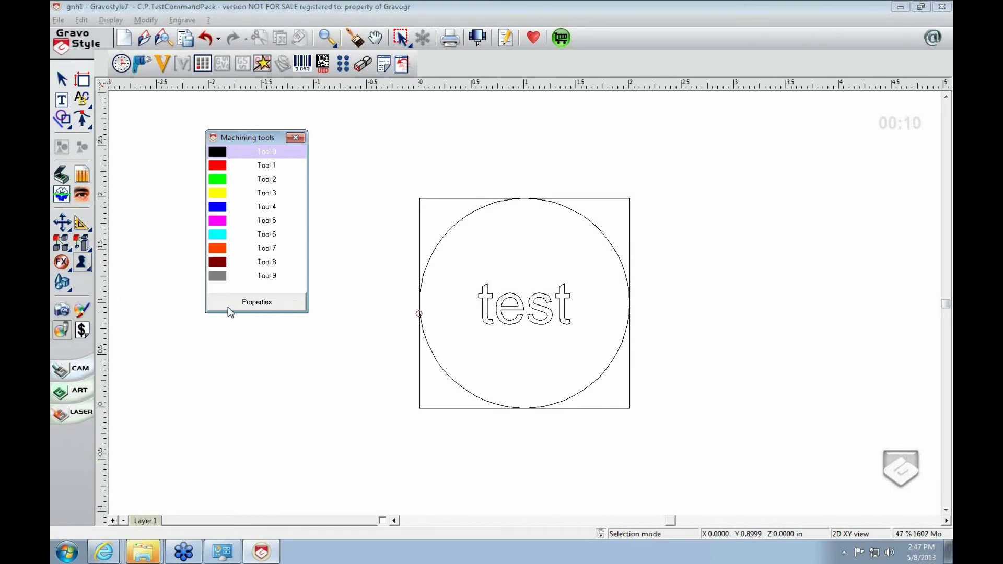
Assign a machining tool to the 'test' text and green Tool 2 to the circle.
{"action": "left_click", "coordinate": [531, 315]}
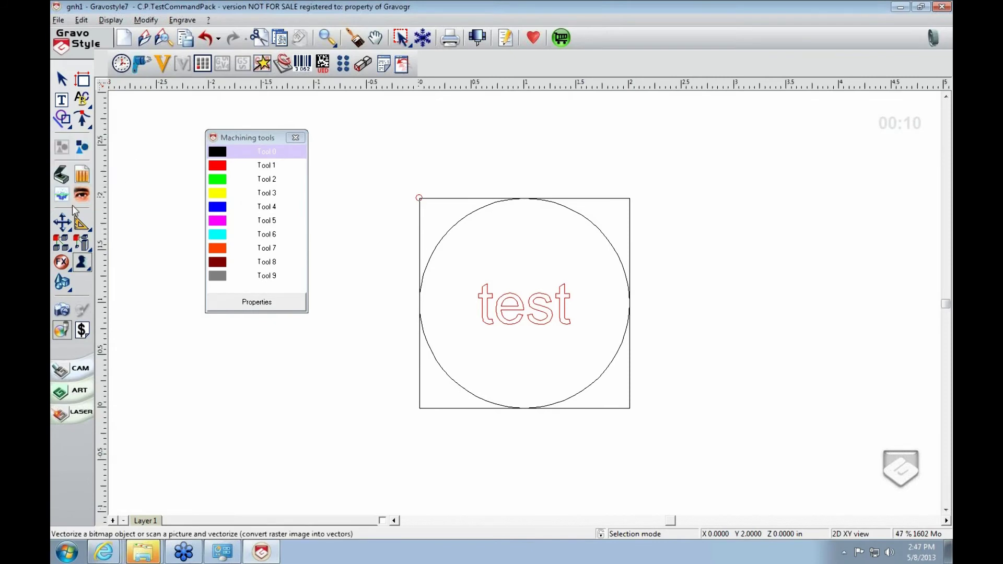
{"action": "left_click", "coordinate": [272, 222]}
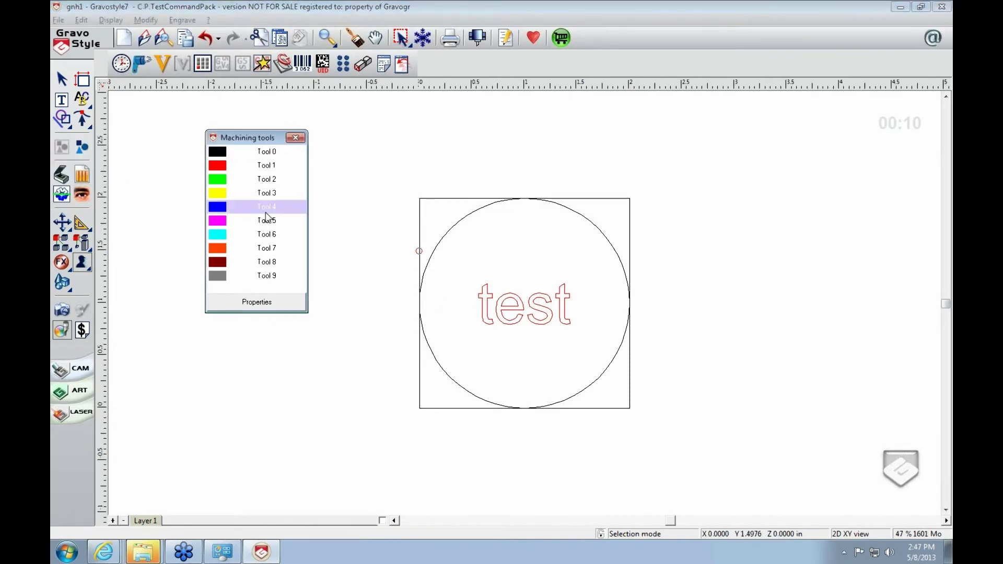
{"action": "left_click", "coordinate": [524, 347]}
{"action": "left_click", "coordinate": [448, 381]}
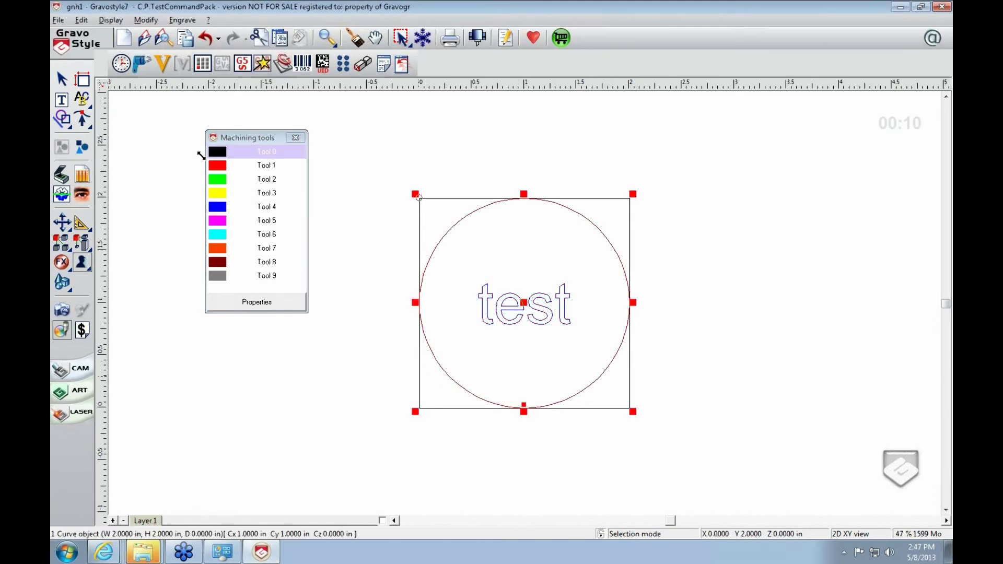
{"action": "left_click", "coordinate": [244, 182]}
{"action": "left_click", "coordinate": [332, 347]}
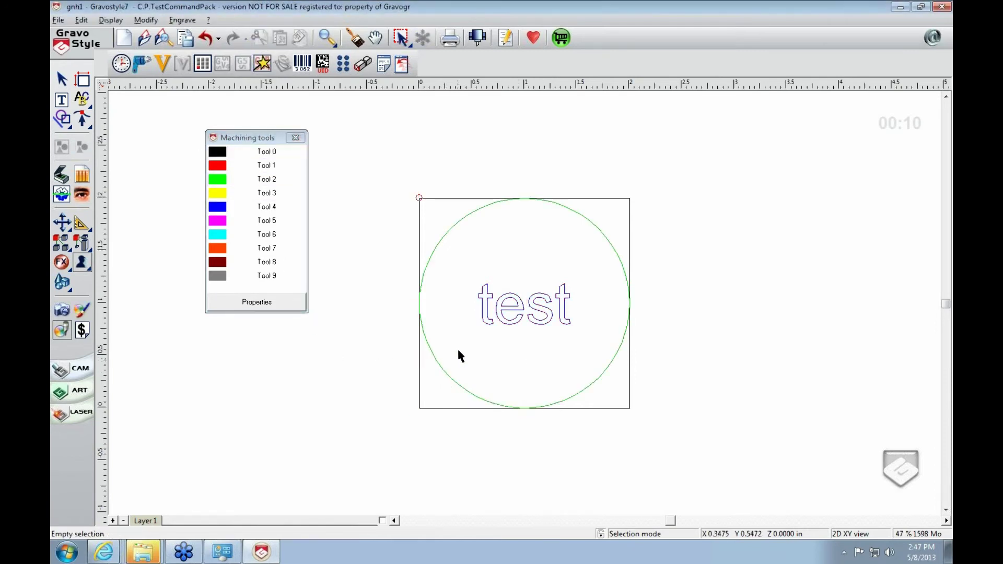
Reselect the 'test' text and browse Tools 2, 6 and 5 in Machining tools.
{"action": "left_click", "coordinate": [519, 311]}
{"action": "left_click", "coordinate": [503, 356]}
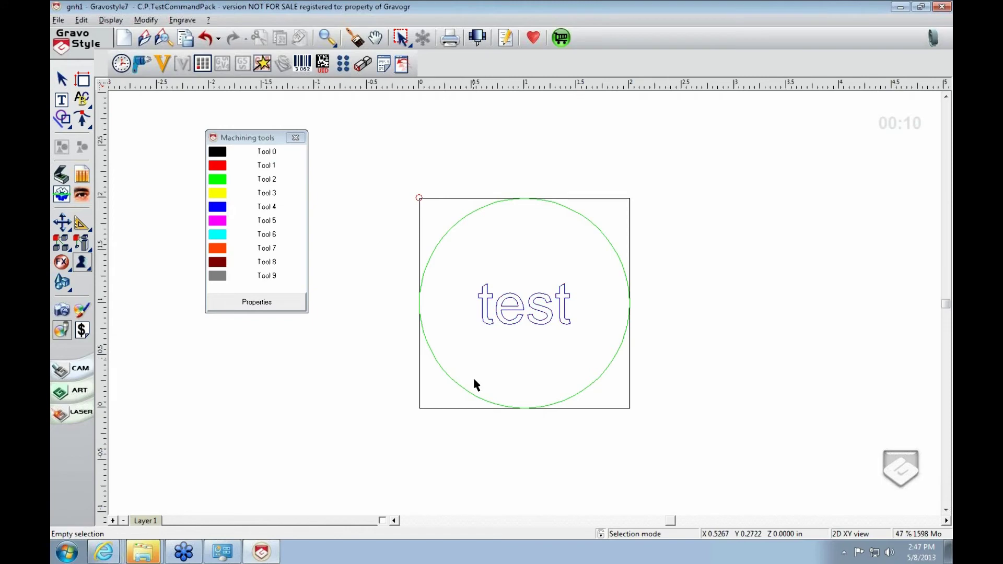
{"action": "left_click", "coordinate": [506, 324]}
{"action": "left_click", "coordinate": [269, 151]}
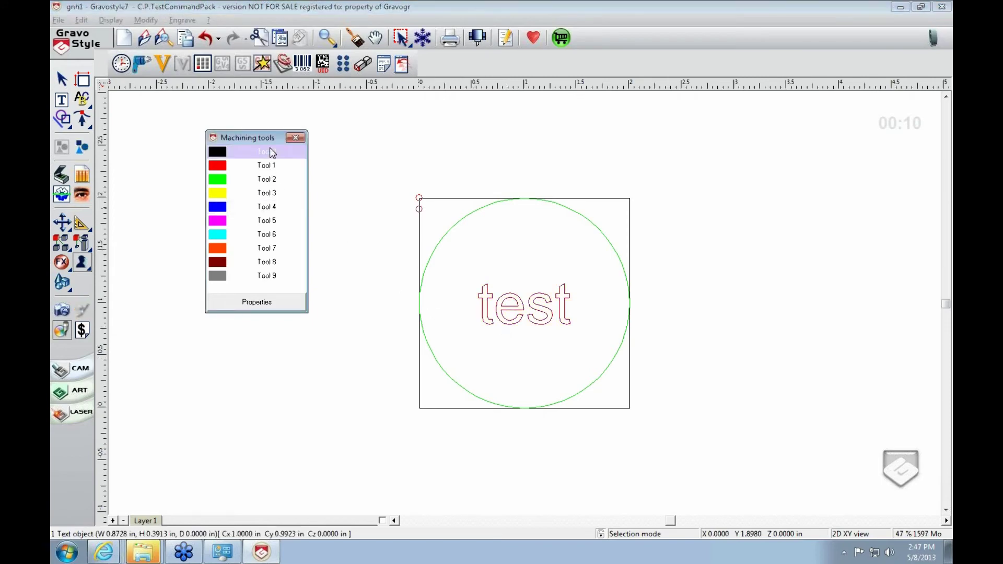
{"action": "left_click", "coordinate": [264, 165]}
{"action": "left_click", "coordinate": [277, 181], "text": "shift"}
{"action": "mouse_move", "coordinate": [276, 188]}
{"action": "left_mouse_down"}
{"action": "mouse_move", "coordinate": [280, 222]}
{"action": "mouse_move", "coordinate": [272, 189]}
{"action": "left_mouse_up"}
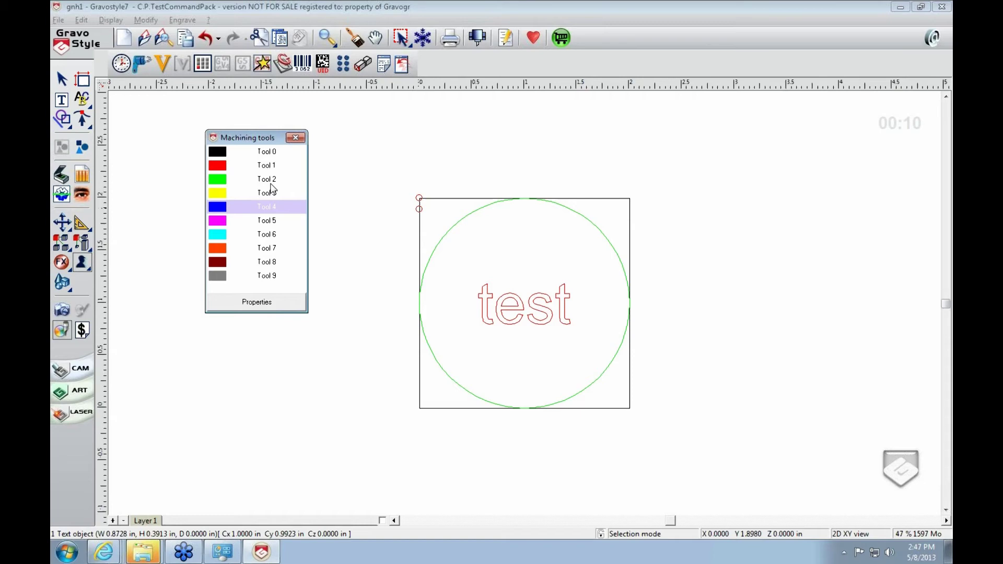
{"action": "left_click", "coordinate": [259, 180]}
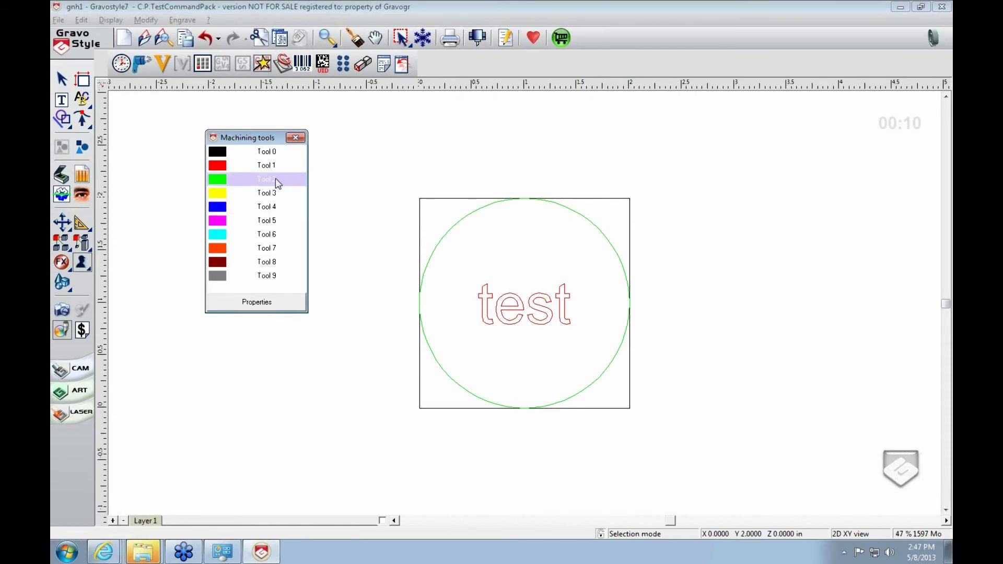
{"action": "left_click", "coordinate": [271, 239]}
{"action": "left_click", "coordinate": [273, 222]}
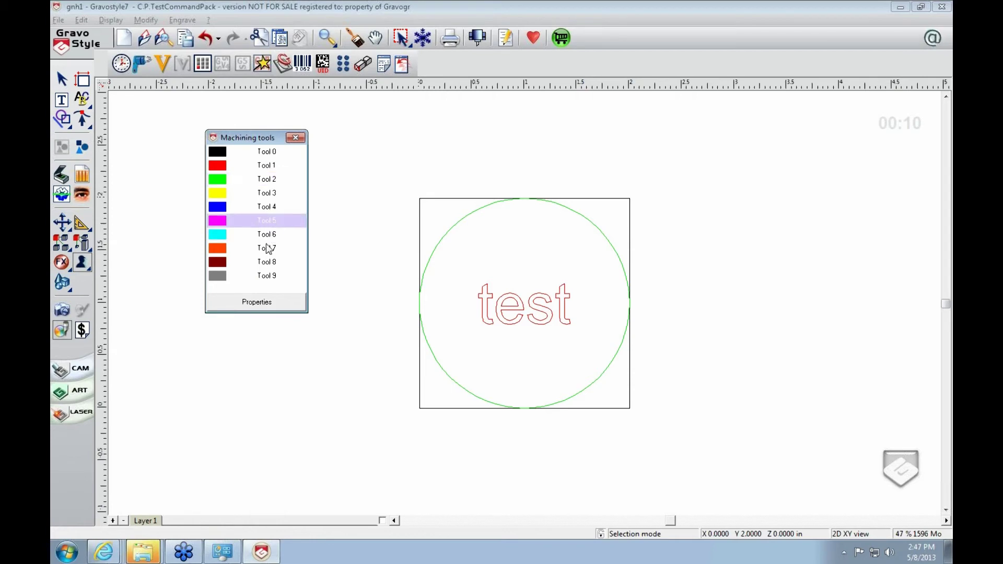
Open Tool 1's properties to inspect them, then close them.
{"action": "left_click", "coordinate": [272, 164]}
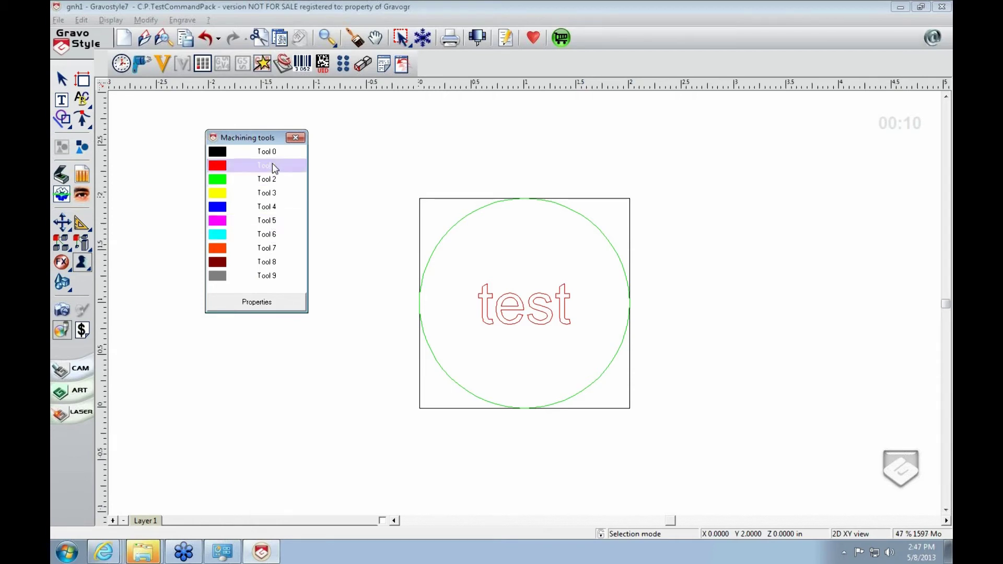
{"action": "left_click", "coordinate": [266, 300]}
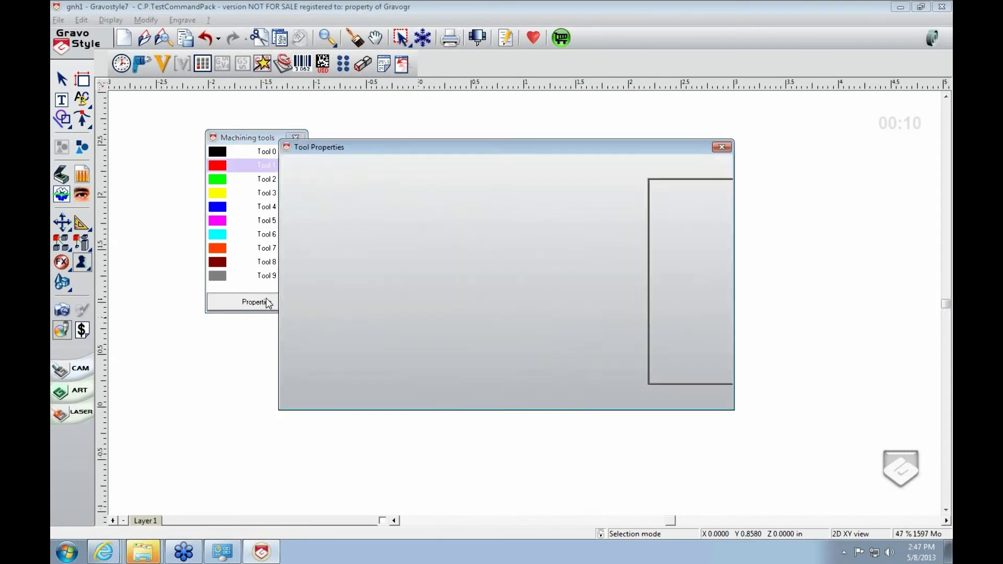
{"action": "left_click", "coordinate": [445, 396]}
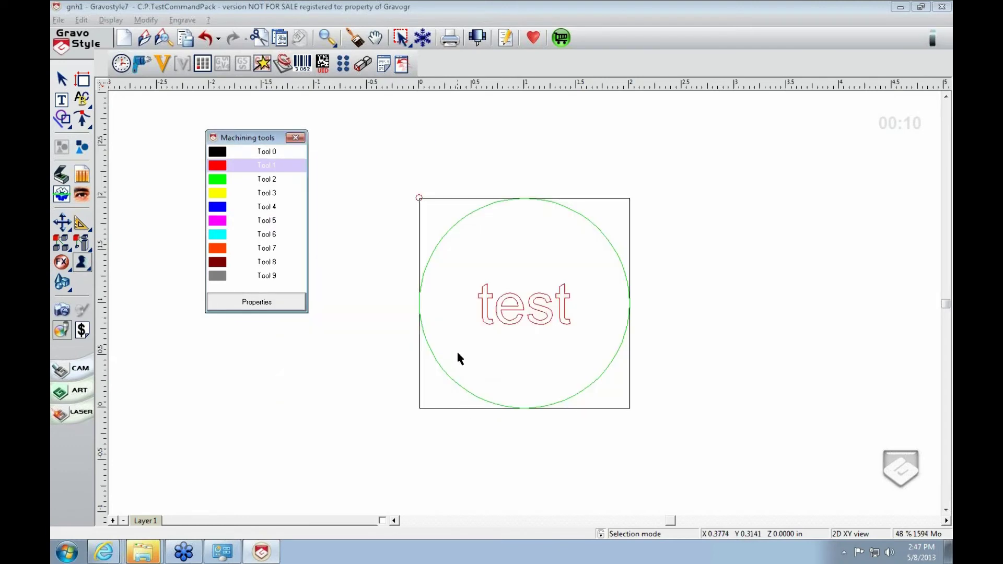
Nudge the 'test' text slightly up-right, reselect it and open Tool 2's Tool Properties.
{"action": "left_click", "coordinate": [445, 374]}
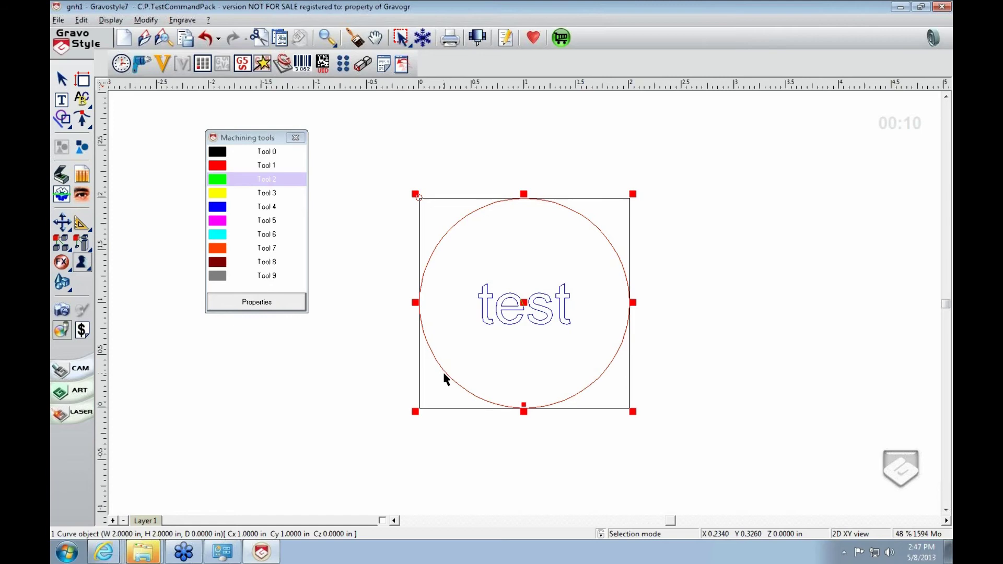
{"action": "left_click", "coordinate": [663, 243]}
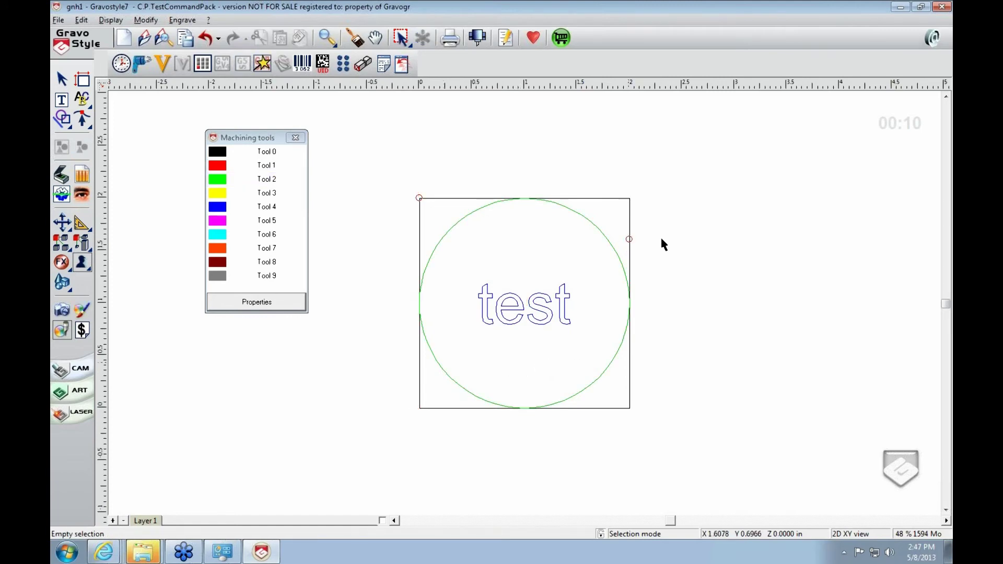
{"action": "left_click", "coordinate": [588, 226]}
{"action": "left_click", "coordinate": [534, 304]}
{"action": "left_click", "coordinate": [534, 304]}
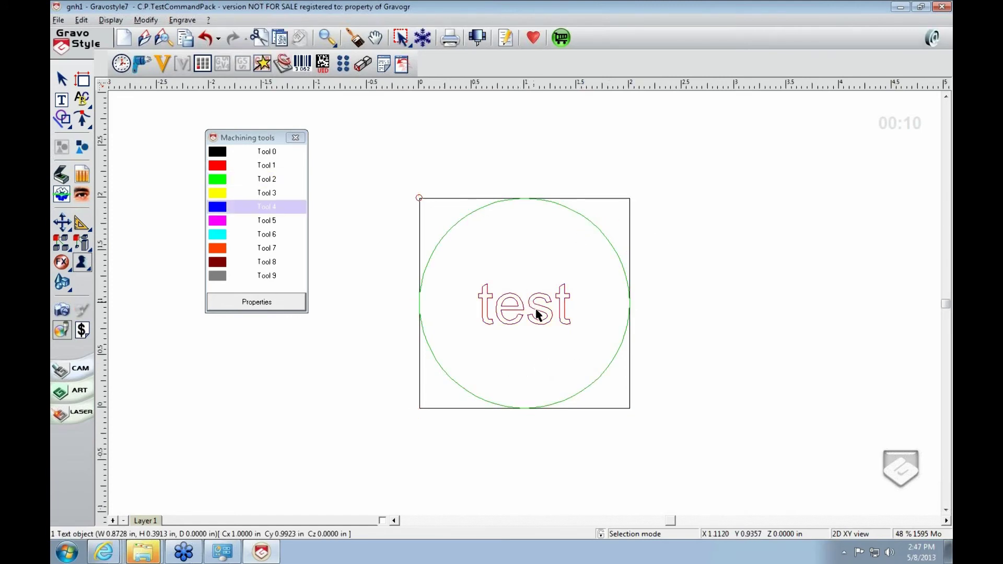
{"action": "left_click", "coordinate": [581, 249]}
{"action": "left_click_drag", "start_coordinate": [564, 298], "coordinate": [545, 294]}
{"action": "left_click", "coordinate": [525, 260]}
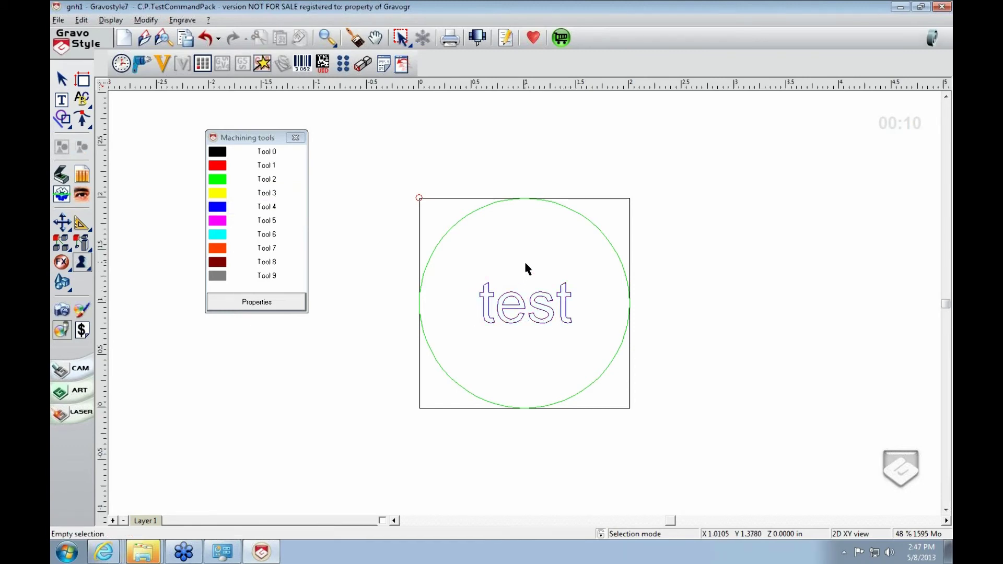
{"action": "left_click", "coordinate": [544, 298]}
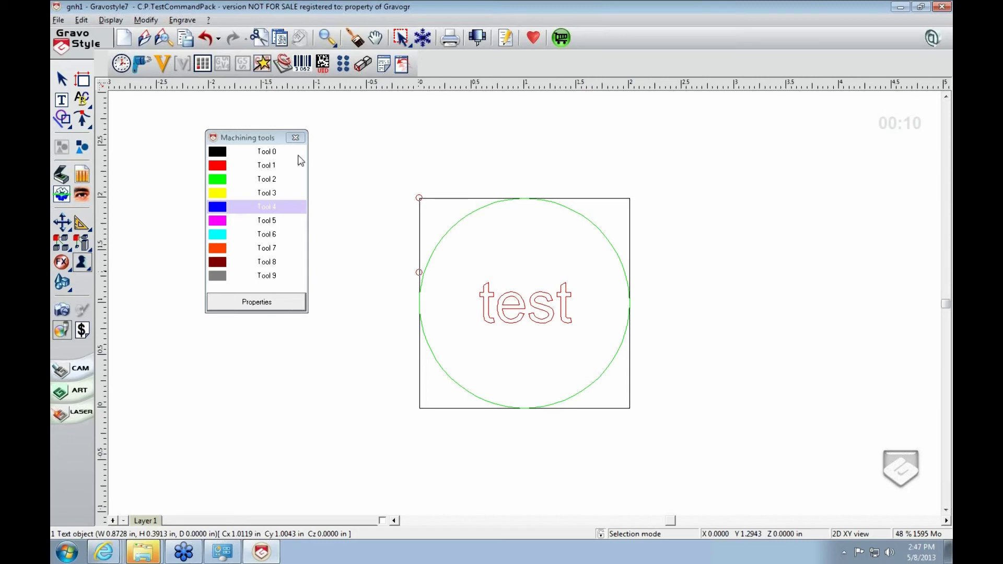
{"action": "left_click", "coordinate": [264, 180]}
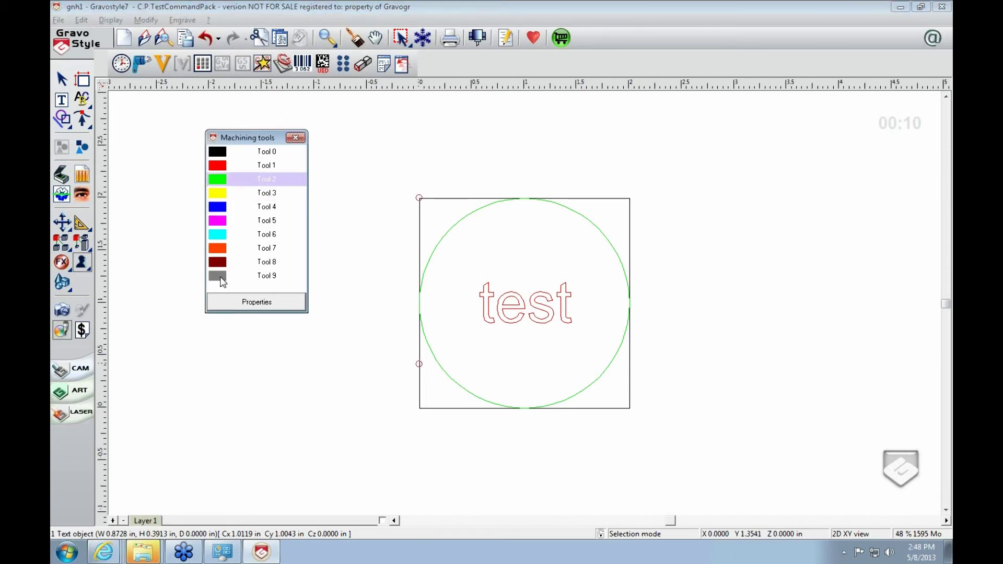
{"action": "left_click", "coordinate": [257, 302]}
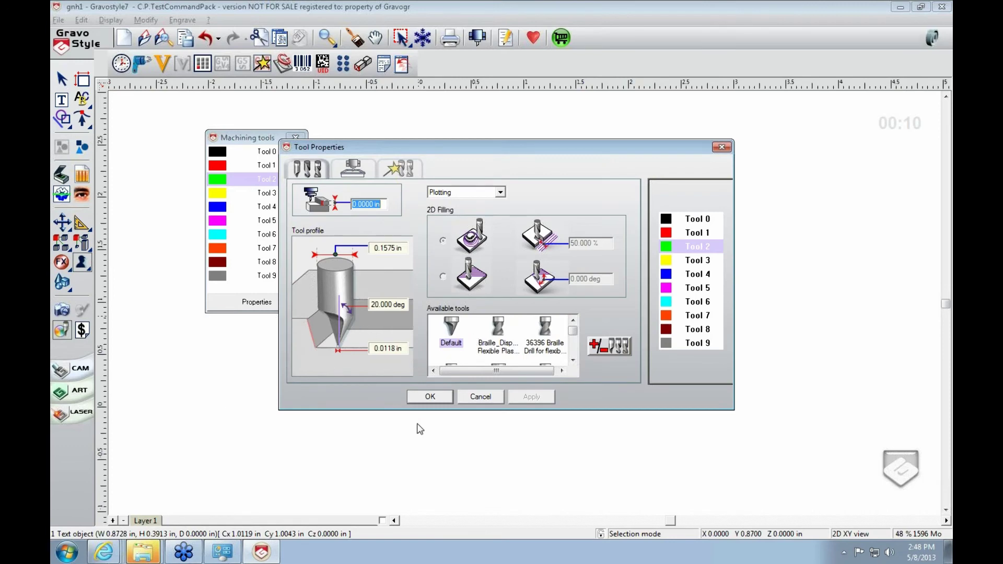
Give Tool 2 the Acrylic 005 35° cutter (34075) and apply it: 35.000° profile, 0.0050 in tip.
{"action": "left_click", "coordinate": [573, 361]}
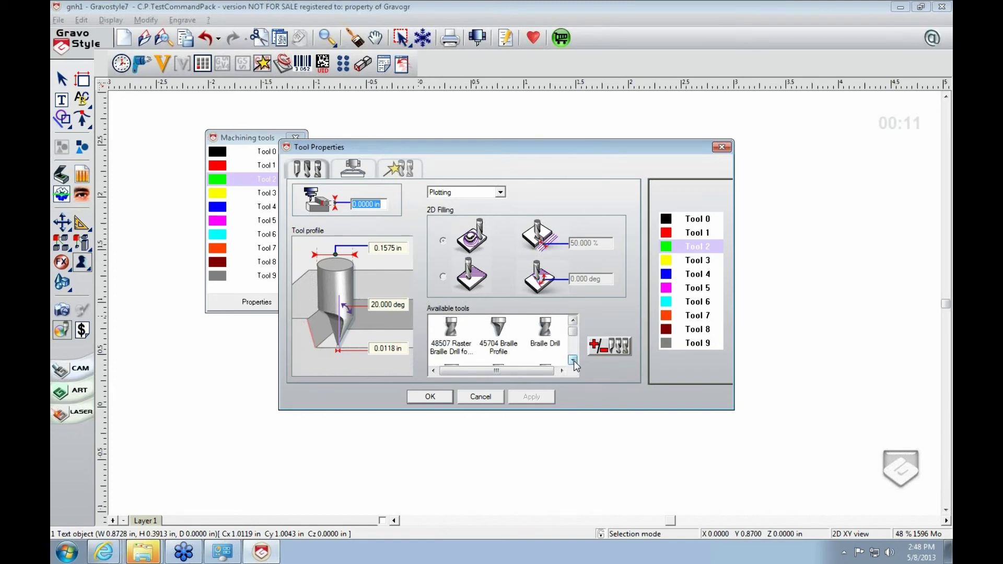
{"action": "left_click", "coordinate": [574, 360]}
{"action": "left_click", "coordinate": [573, 361]}
{"action": "left_click", "coordinate": [573, 361]}
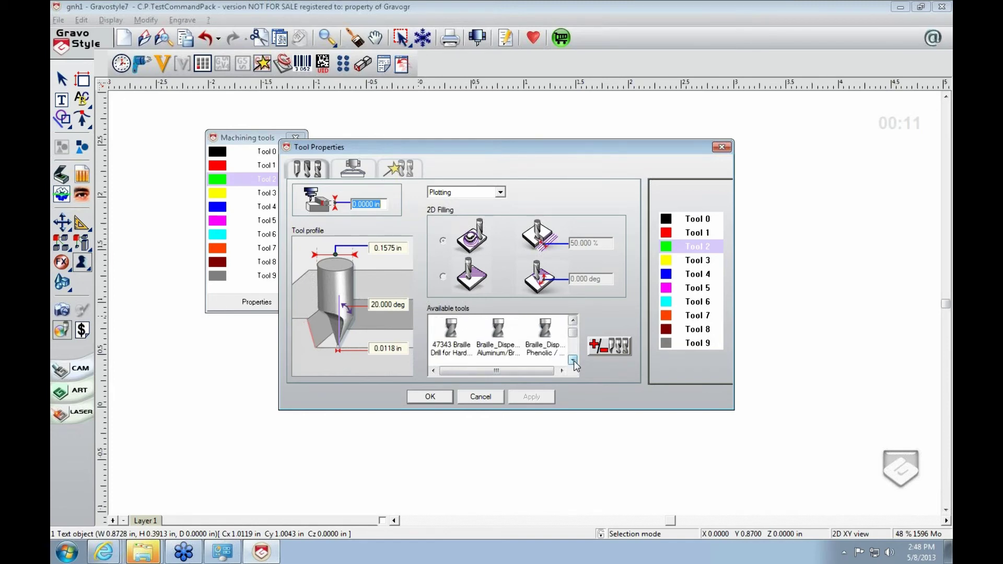
{"action": "left_click", "coordinate": [573, 361]}
{"action": "left_click", "coordinate": [573, 360]}
{"action": "left_click", "coordinate": [573, 360]}
{"action": "left_click", "coordinate": [573, 332]}
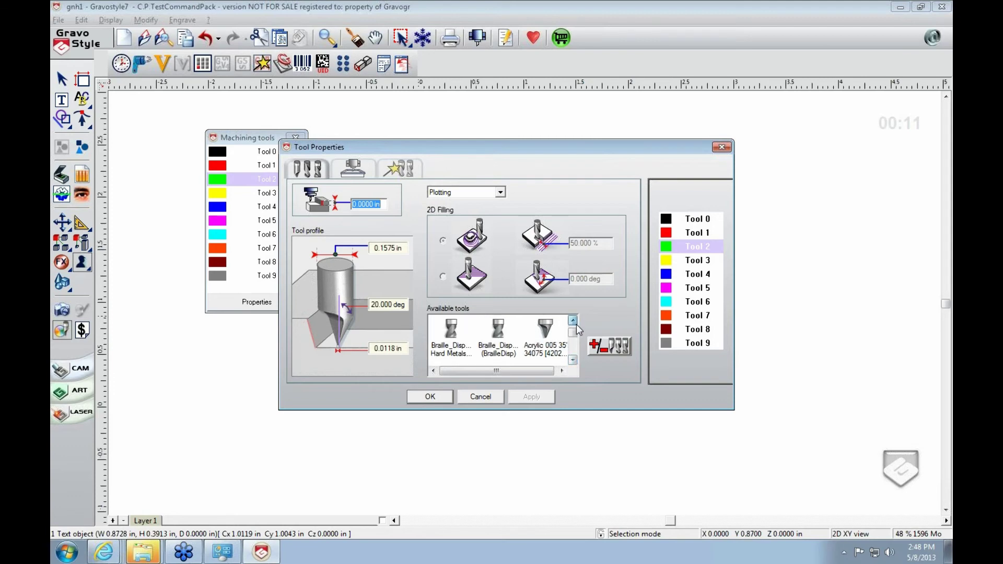
{"action": "left_click", "coordinate": [547, 337]}
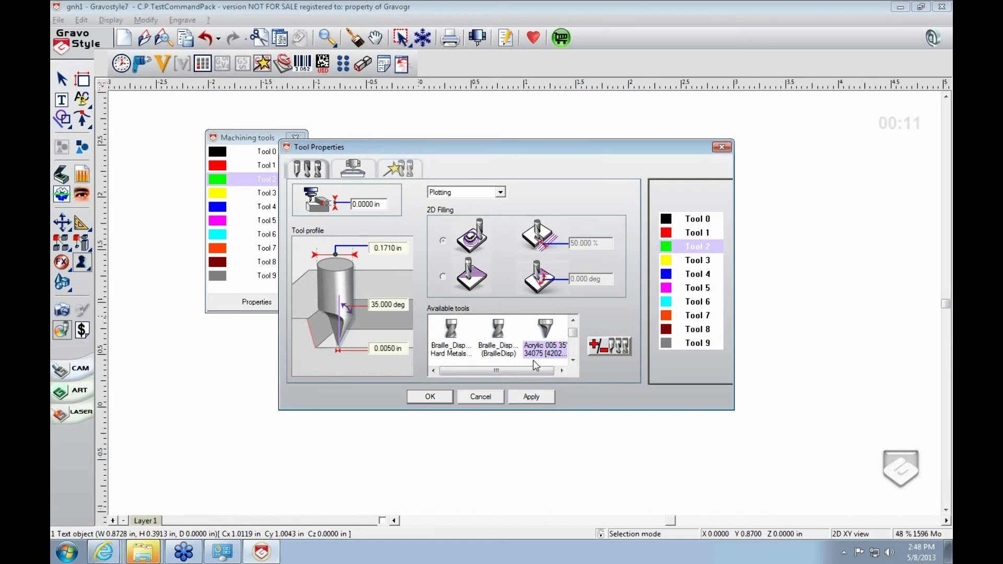
{"action": "left_click", "coordinate": [543, 335]}
{"action": "left_click", "coordinate": [541, 399]}
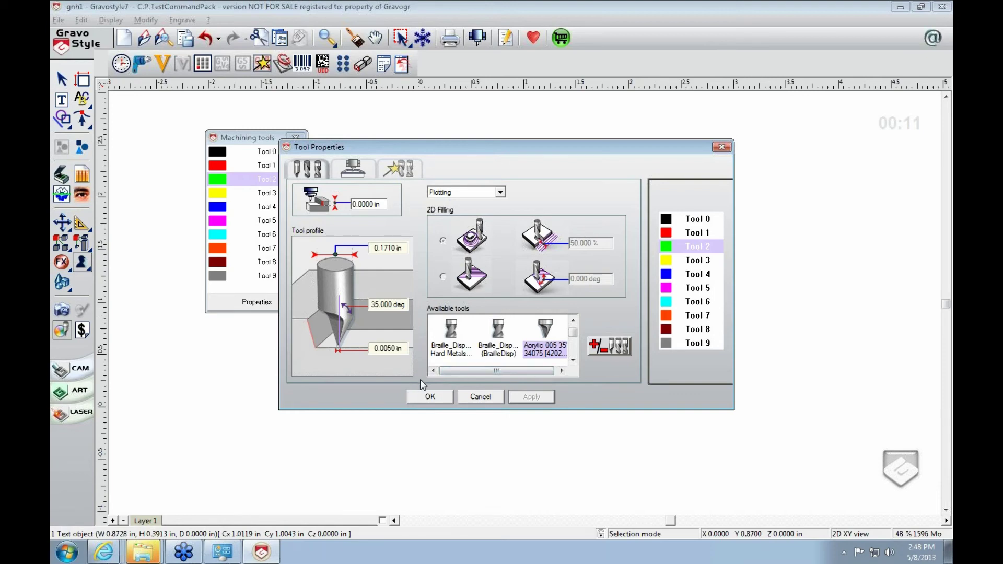
{"action": "left_click", "coordinate": [429, 396]}
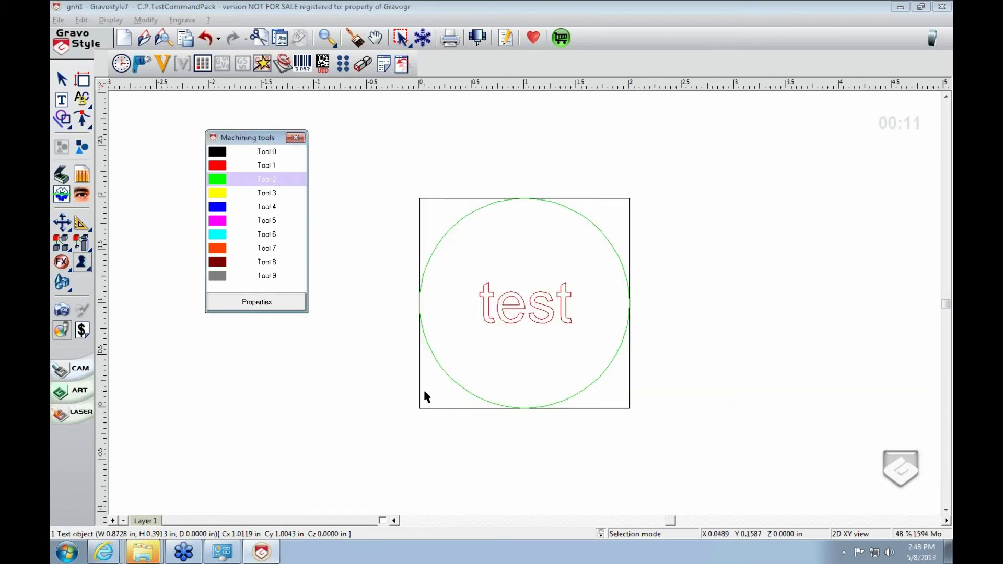
{"action": "left_click", "coordinate": [601, 246]}
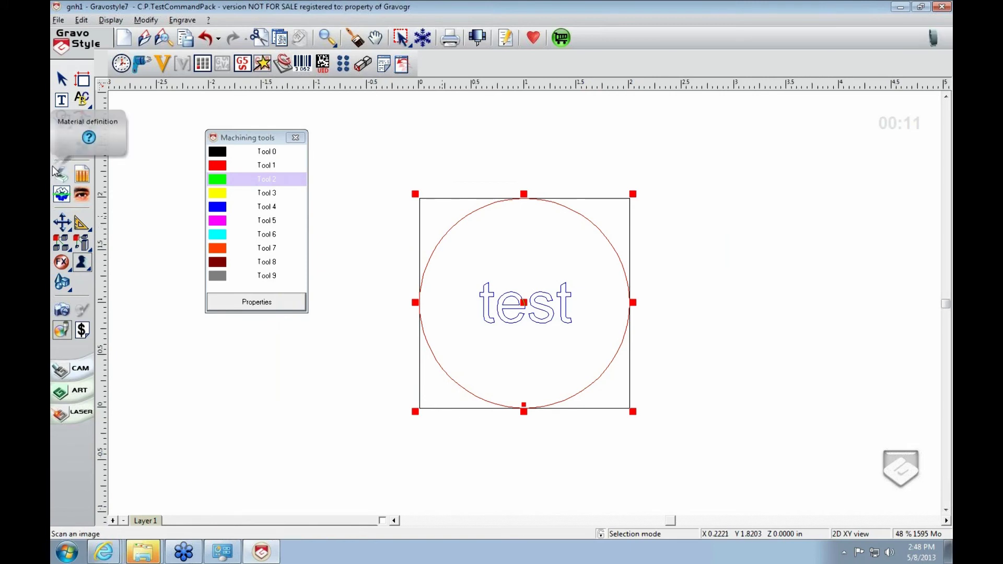
{"action": "left_click", "coordinate": [88, 200]}
{"action": "left_click", "coordinate": [575, 304]}
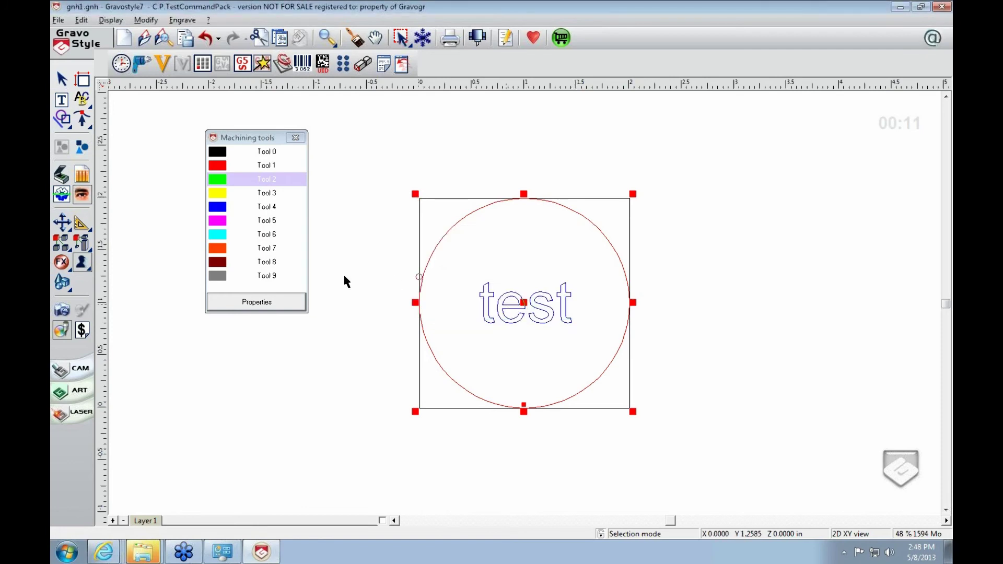
{"action": "left_click", "coordinate": [88, 201]}
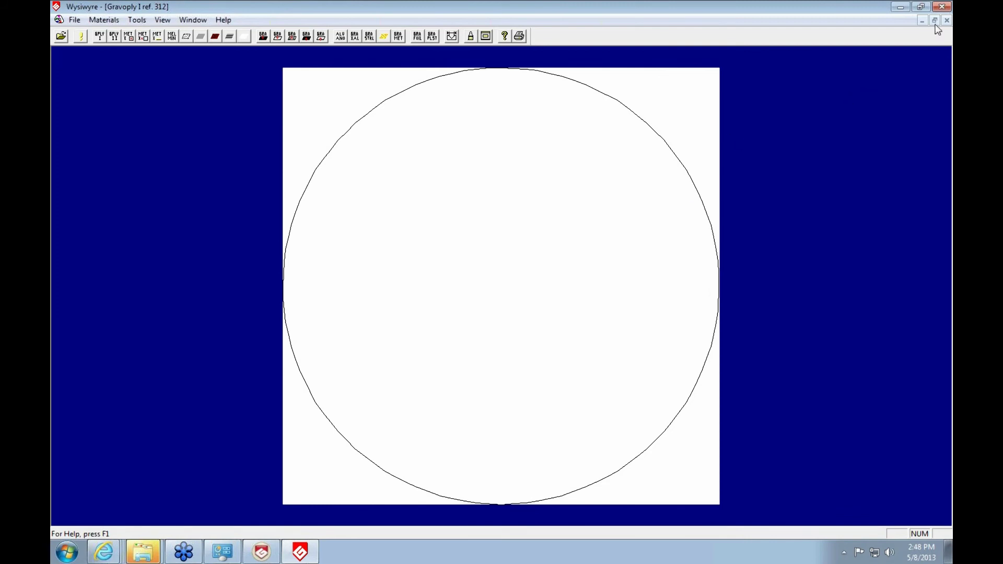
{"action": "left_click", "coordinate": [940, 7]}
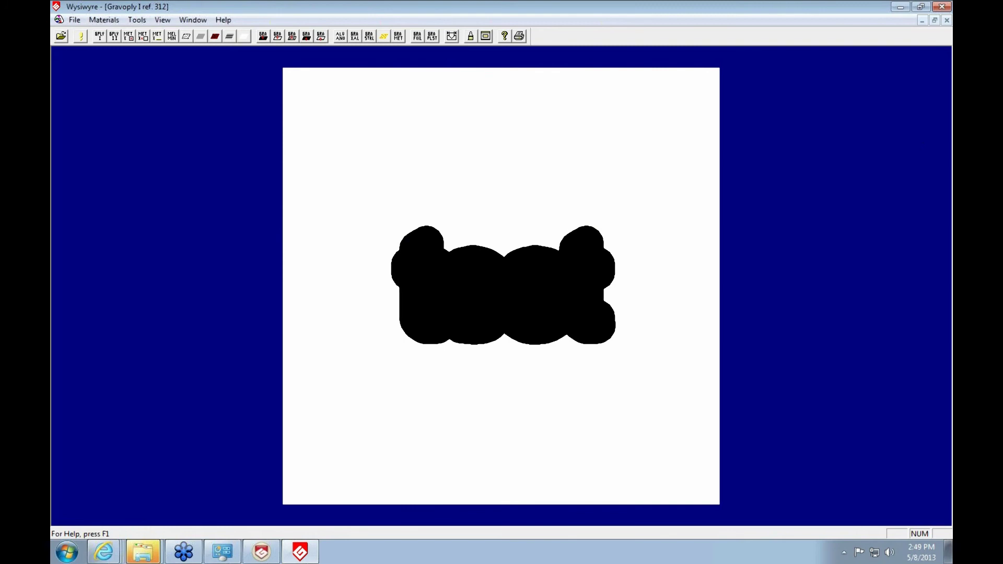
{"action": "left_click", "coordinate": [942, 6]}
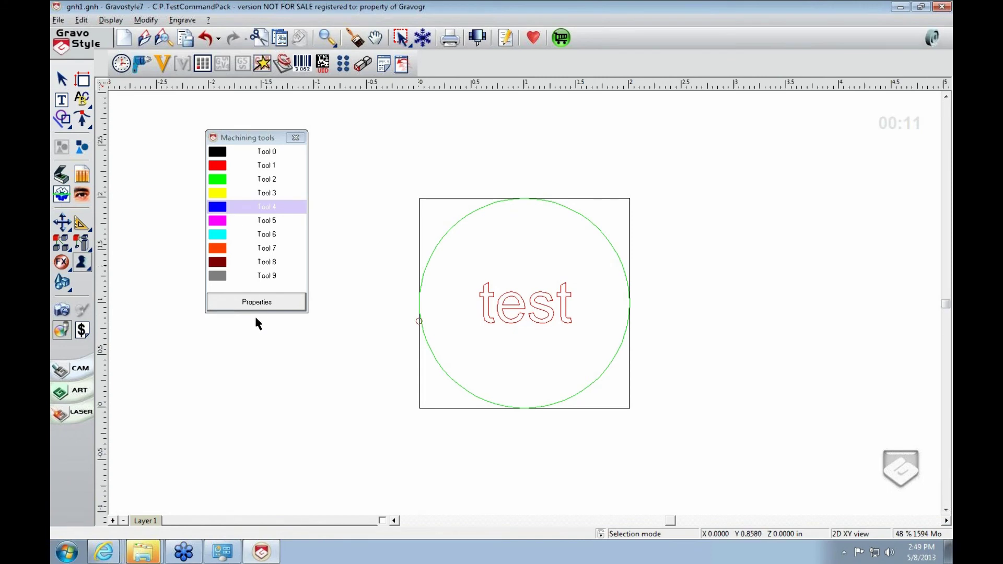
Assign the Acrylic 005 tool to Tool 4 and preview the text engraving in Wysiwyre.
{"action": "left_click", "coordinate": [265, 303]}
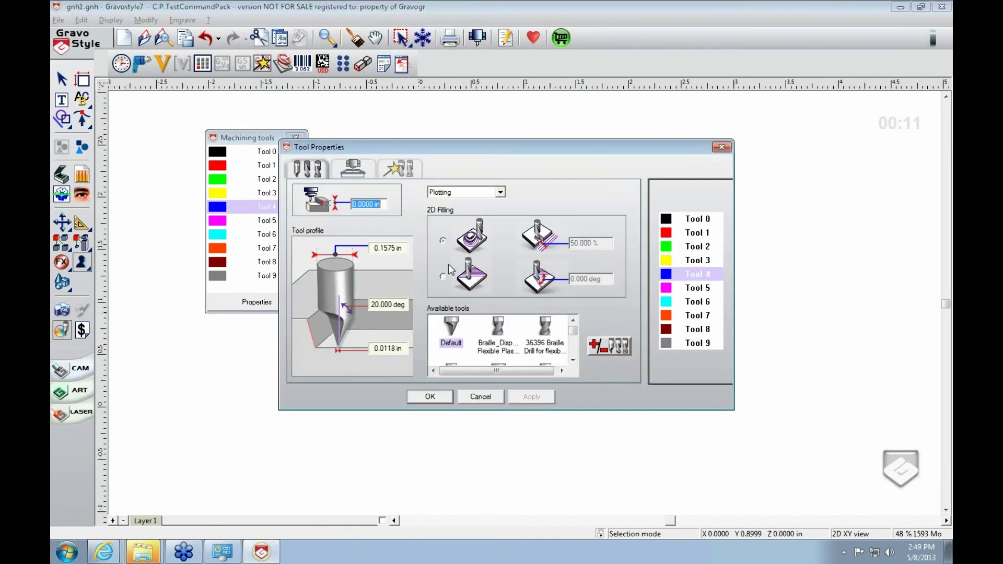
{"action": "left_click", "coordinate": [573, 361]}
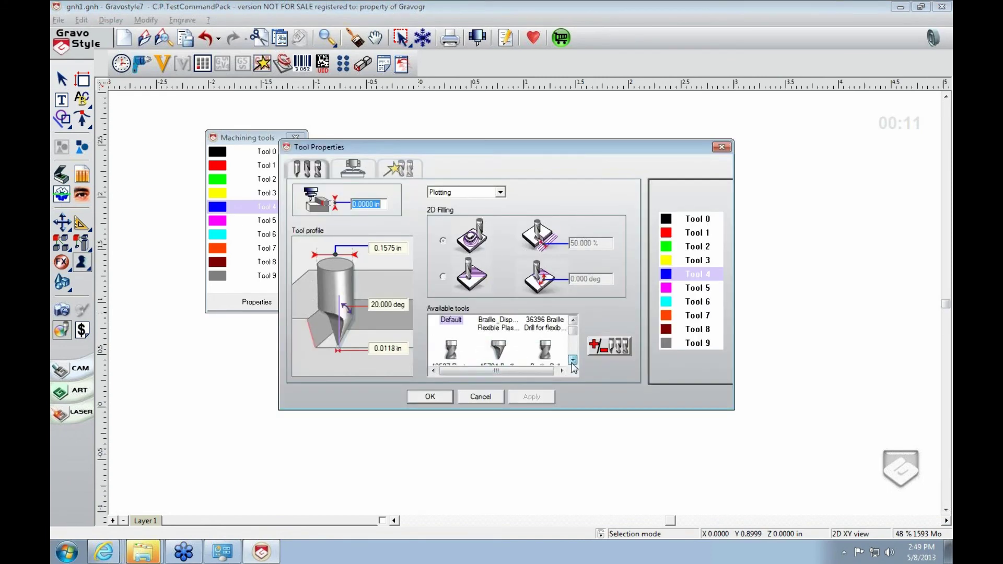
{"action": "left_click", "coordinate": [572, 361]}
{"action": "left_click", "coordinate": [573, 361]}
{"action": "left_click", "coordinate": [573, 361]}
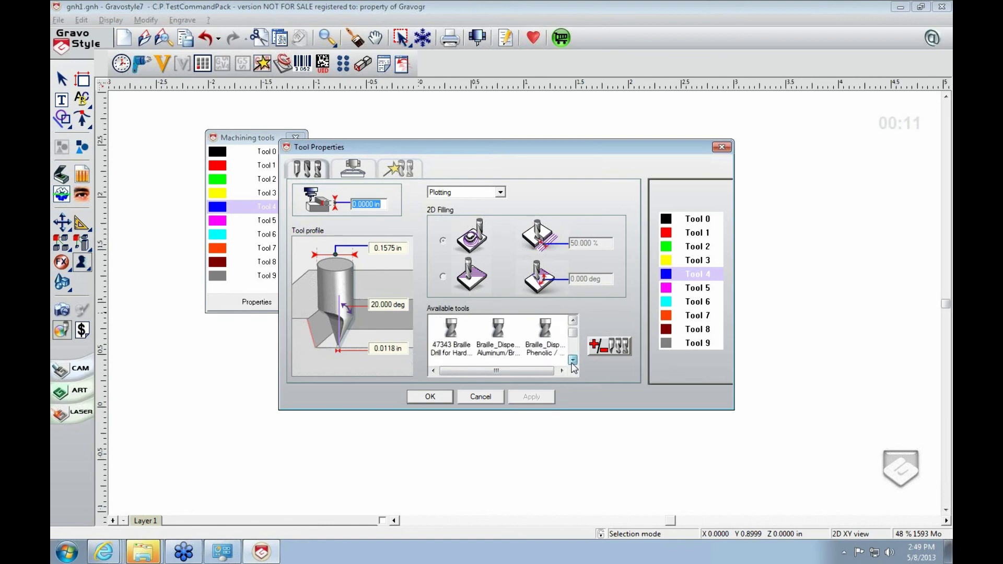
{"action": "left_click", "coordinate": [572, 361]}
{"action": "left_click", "coordinate": [550, 347]}
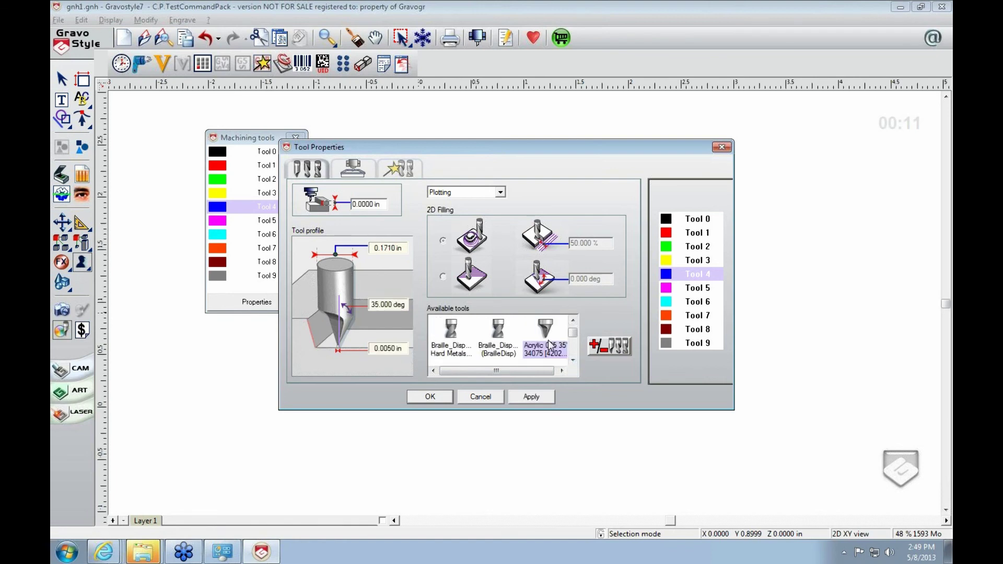
{"action": "left_click", "coordinate": [531, 397]}
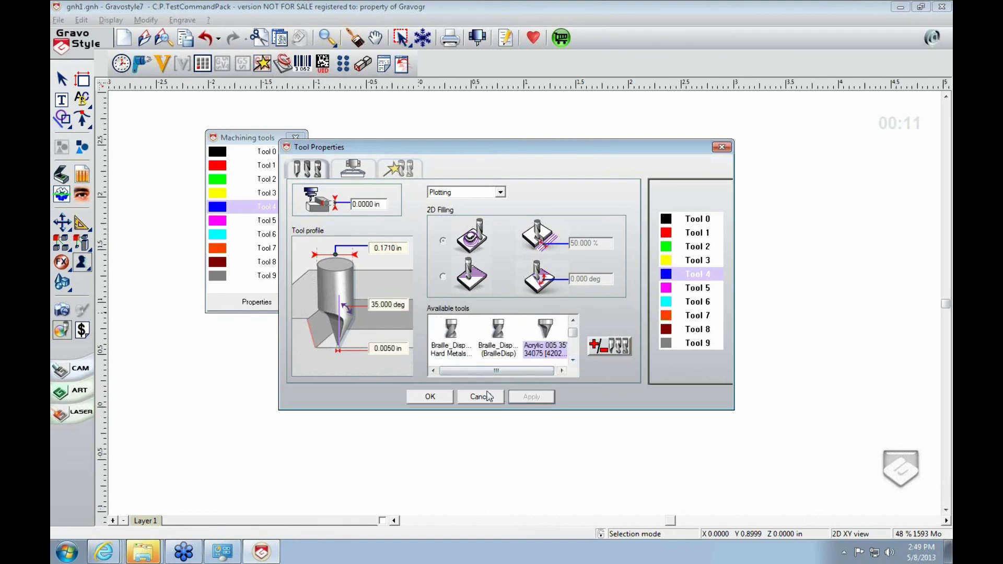
{"action": "left_click", "coordinate": [437, 398]}
{"action": "left_click", "coordinate": [82, 195]}
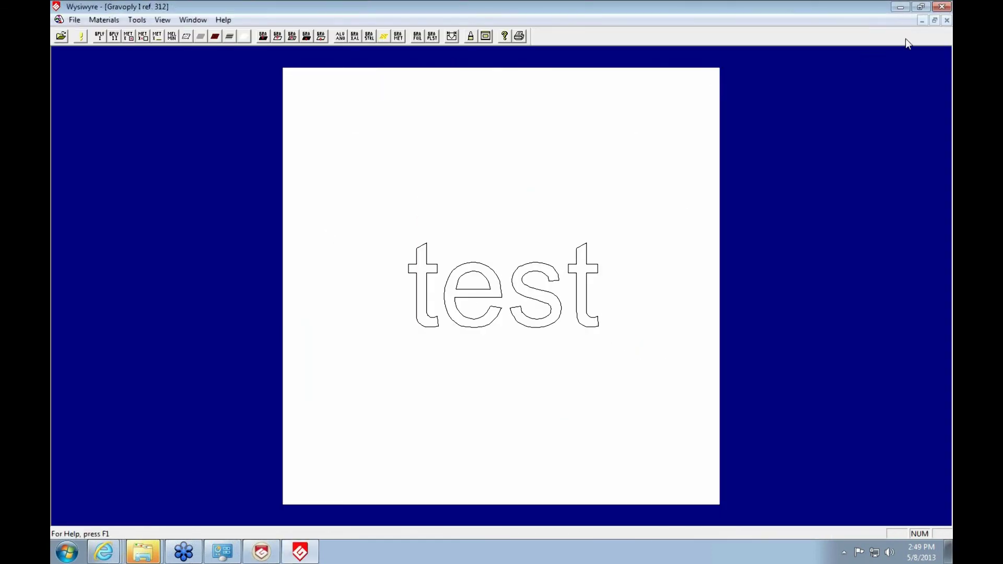
{"action": "left_click", "coordinate": [942, 7]}
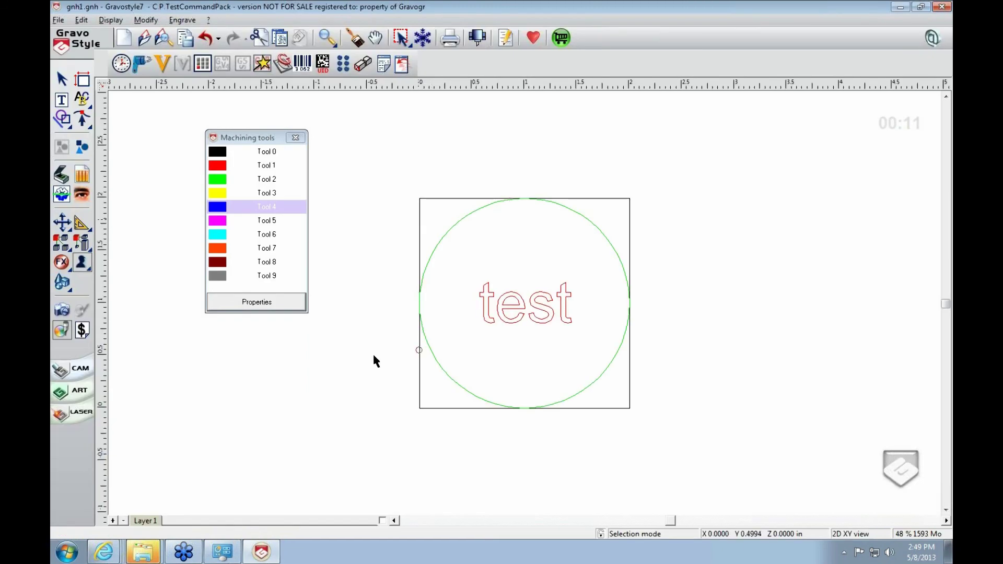
Switch Tool 4 to 2D on surface with 50% filling and check the filled text in Wysiwyre.
{"action": "left_click", "coordinate": [284, 303]}
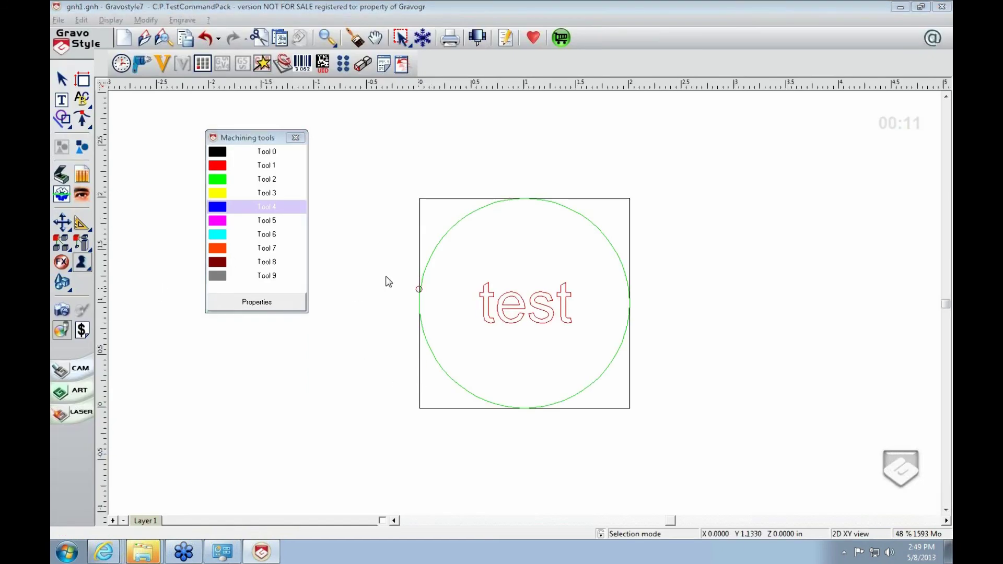
{"action": "left_click", "coordinate": [493, 196]}
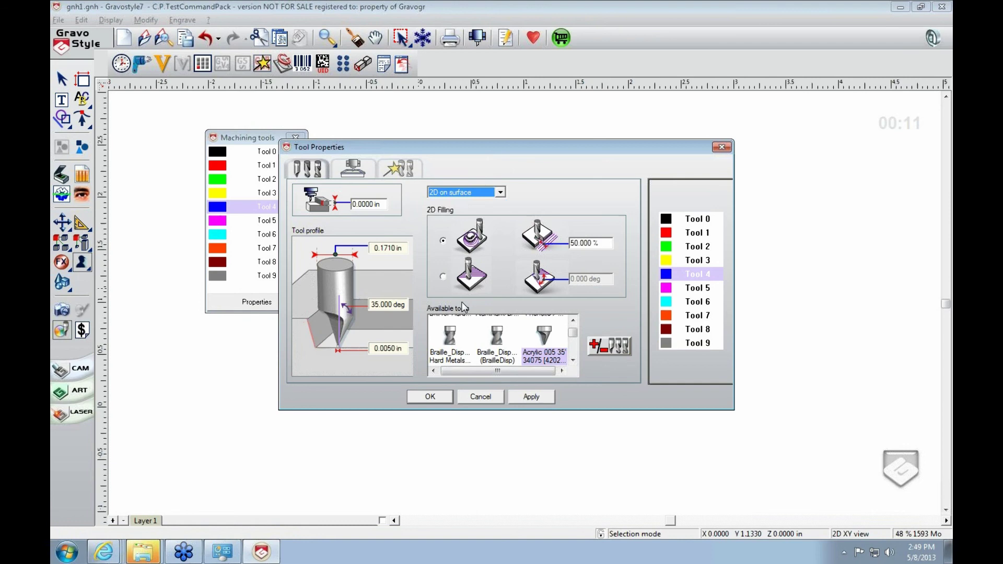
{"action": "left_click", "coordinate": [535, 397]}
{"action": "left_click", "coordinate": [437, 398]}
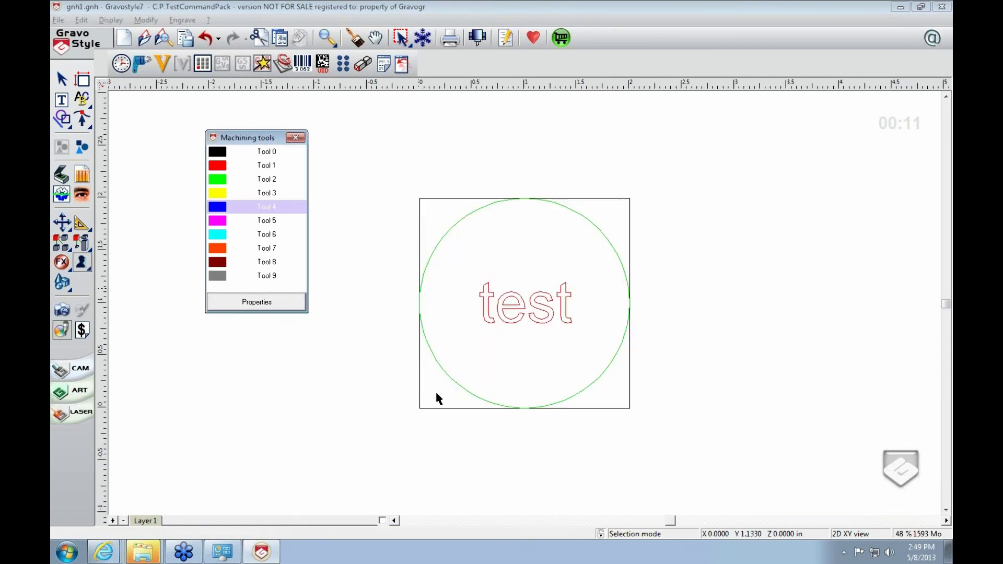
{"action": "left_click", "coordinate": [506, 315]}
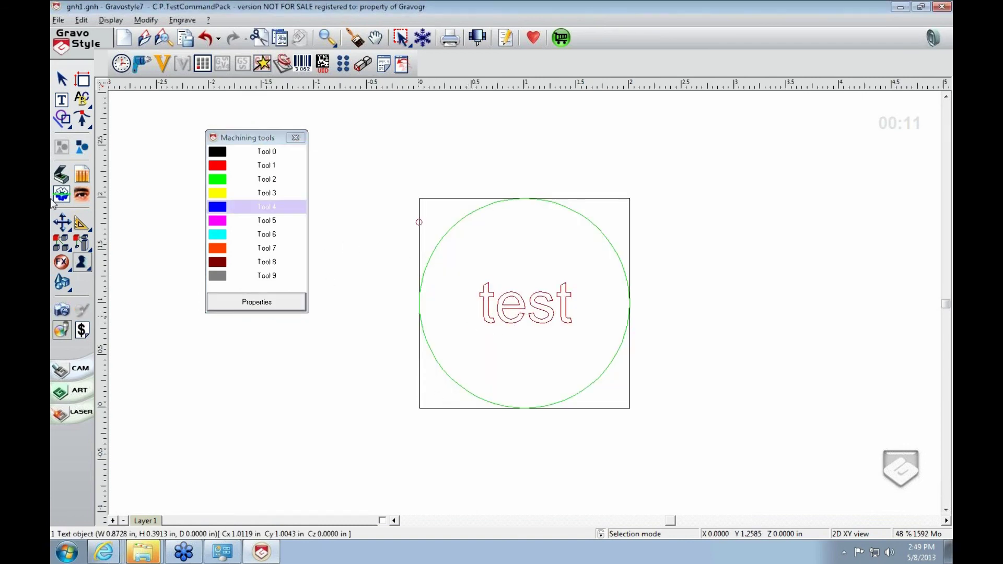
{"action": "left_click", "coordinate": [82, 194]}
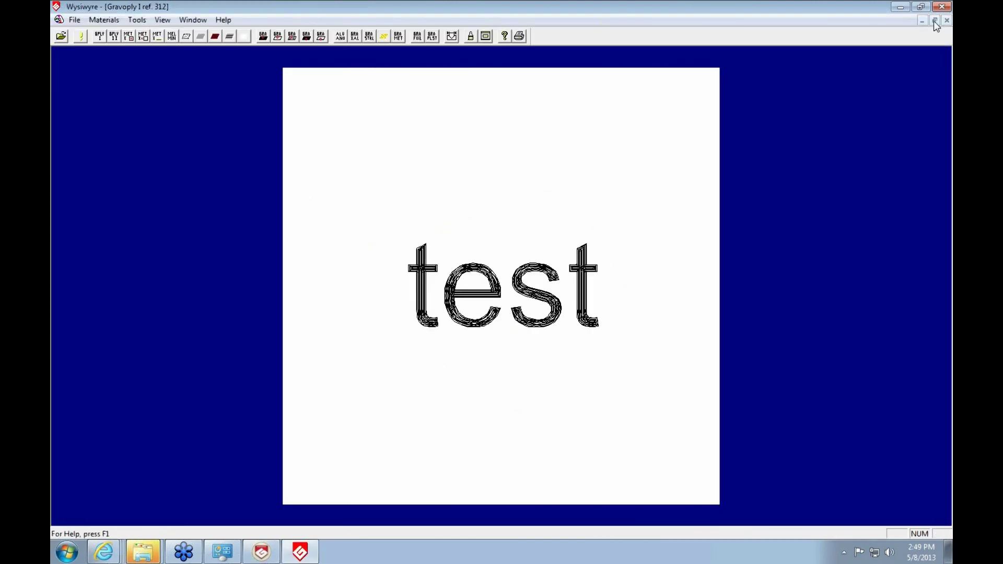
{"action": "left_click", "coordinate": [943, 7]}
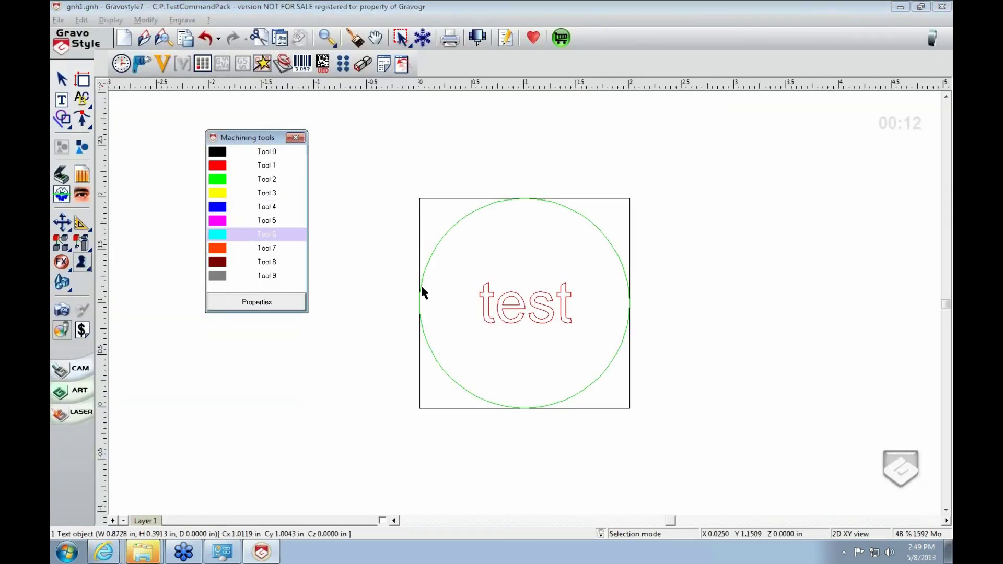
Select the test text, then the circle, to check which tools each uses.
{"action": "left_click", "coordinate": [484, 267]}
{"action": "left_click", "coordinate": [513, 296]}
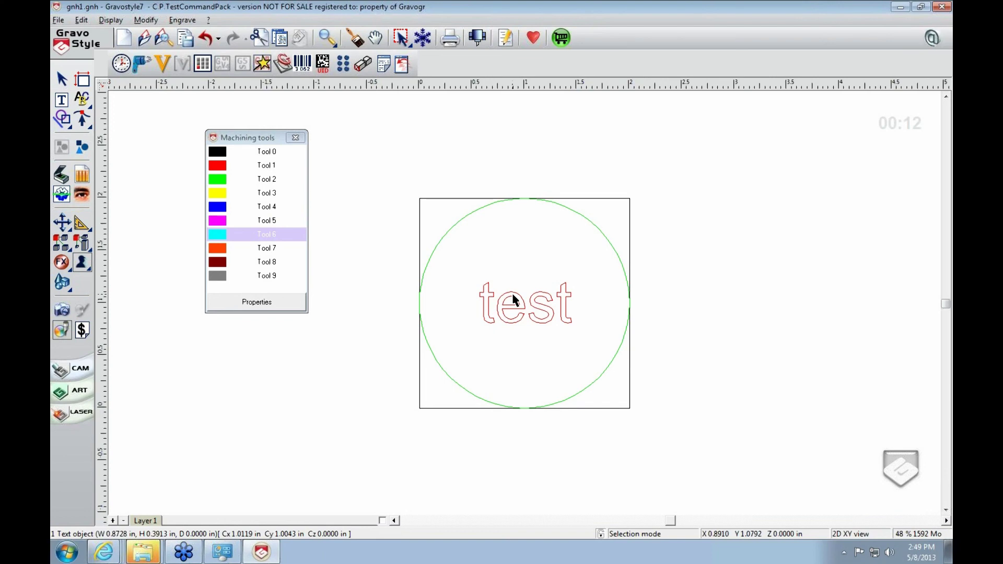
{"action": "left_click", "coordinate": [542, 256]}
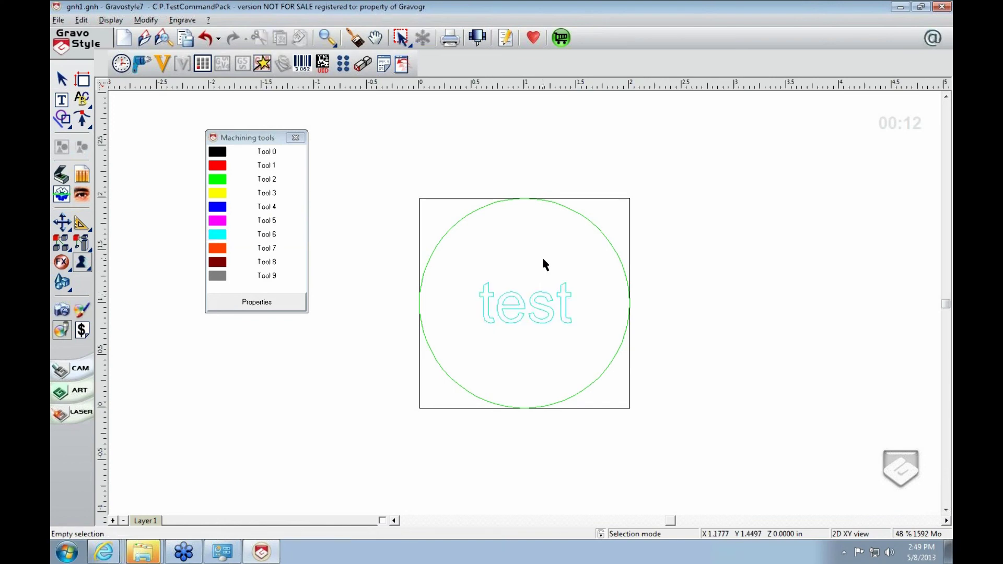
{"action": "left_click", "coordinate": [538, 302]}
{"action": "left_click", "coordinate": [607, 234]}
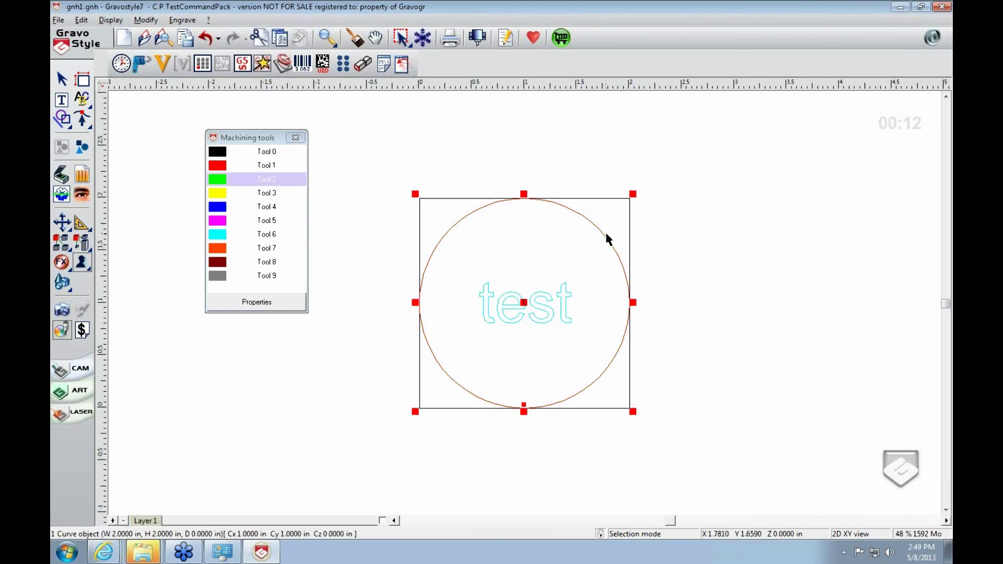
Look at the circle's Tool 2 settings without changing them, then bring up Tool 6's properties.
{"action": "left_click", "coordinate": [267, 304]}
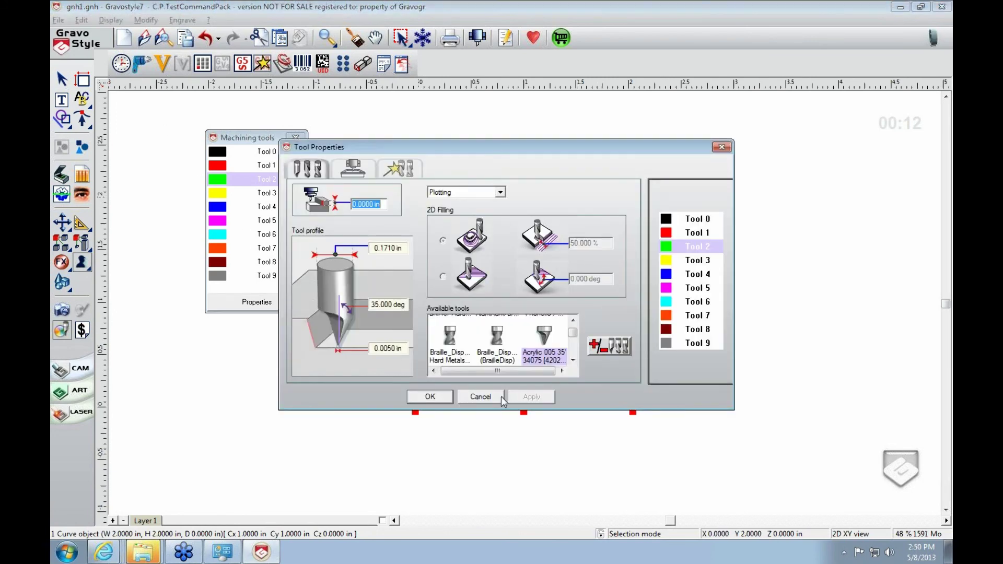
{"action": "left_click", "coordinate": [493, 397]}
{"action": "left_click", "coordinate": [246, 276]}
{"action": "left_click", "coordinate": [250, 262]}
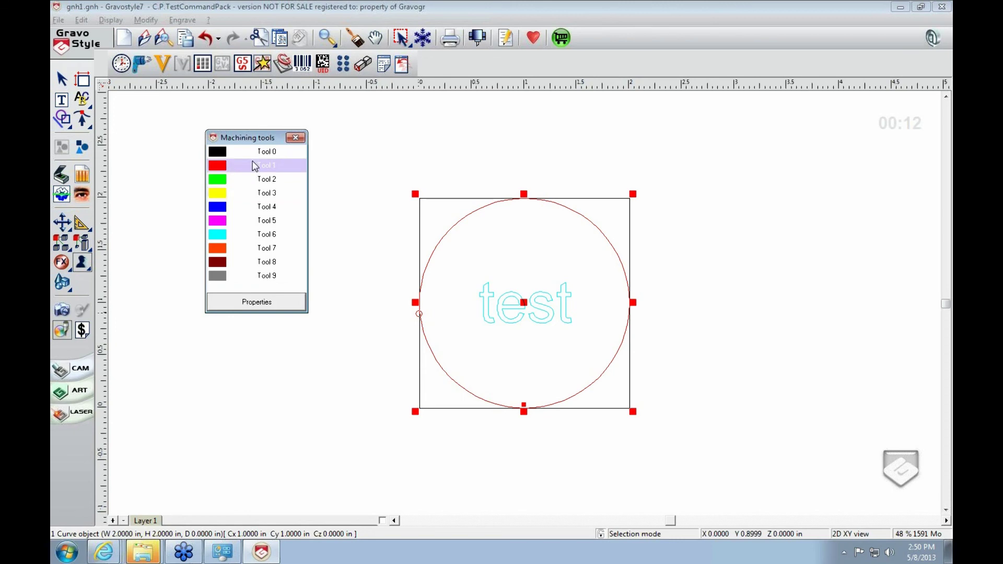
{"action": "left_click", "coordinate": [275, 305]}
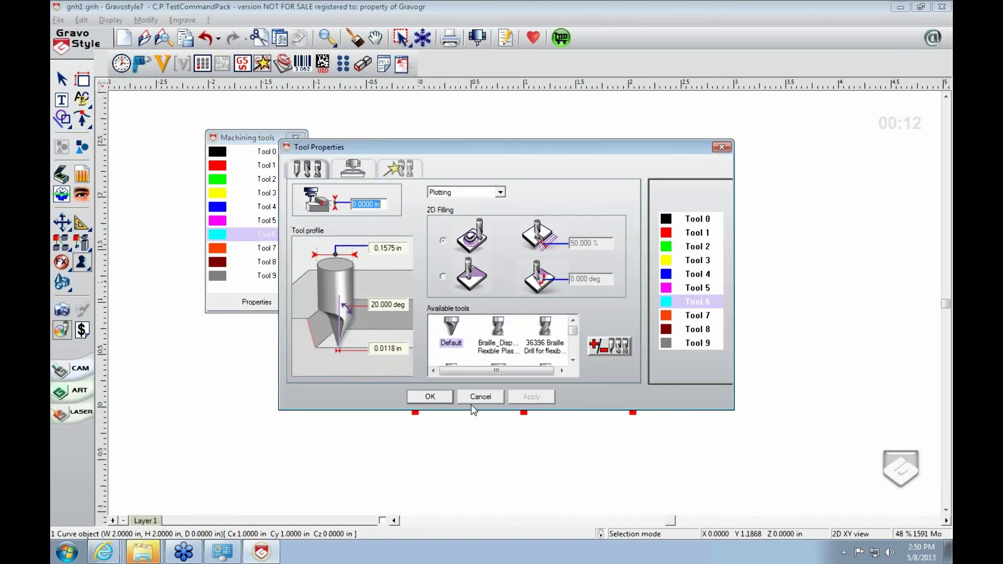